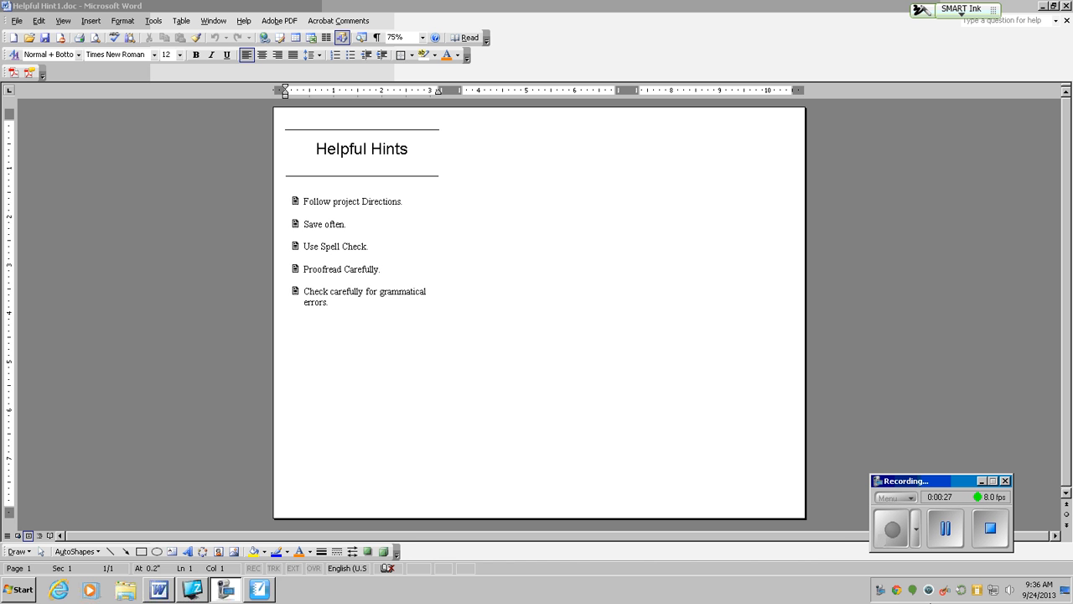
- Check the brochure directions in SMART Notebook, and start a blank unbulleted line below the last hint in the Word document
{"action": "left_click", "coordinate": [259, 589]}
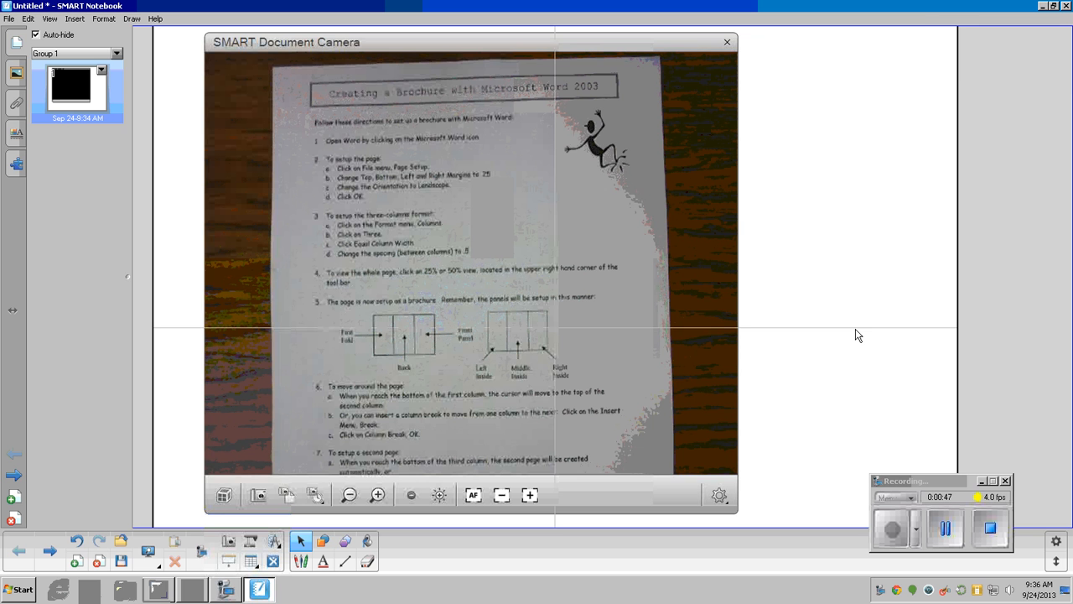
{"action": "left_click", "coordinate": [162, 590]}
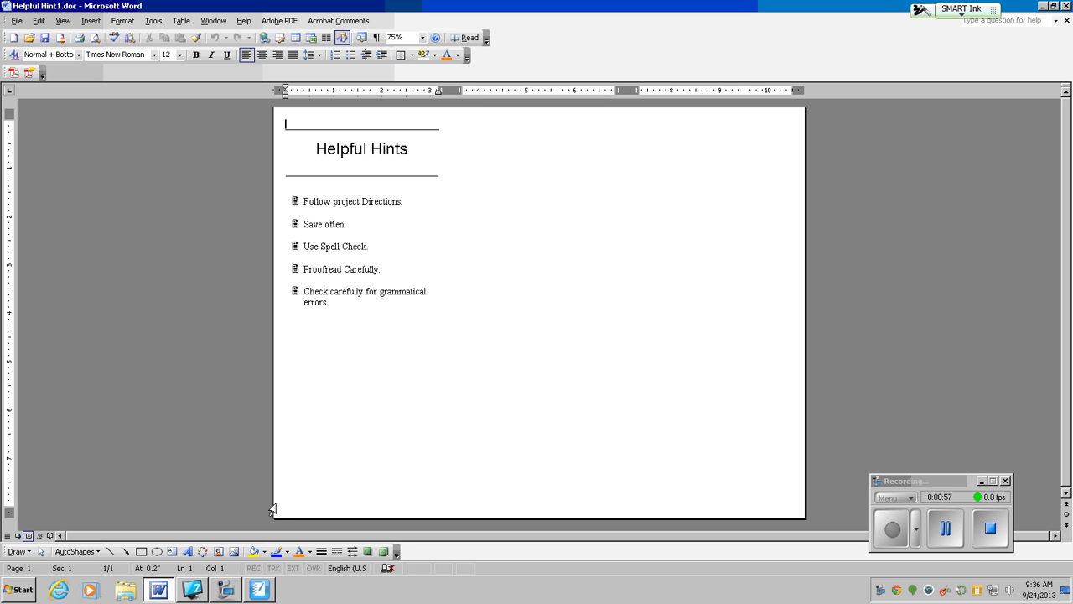
{"action": "left_click", "coordinate": [348, 325]}
{"action": "key", "text": "BackSpace"}
{"action": "key", "text": "BackSpace"}
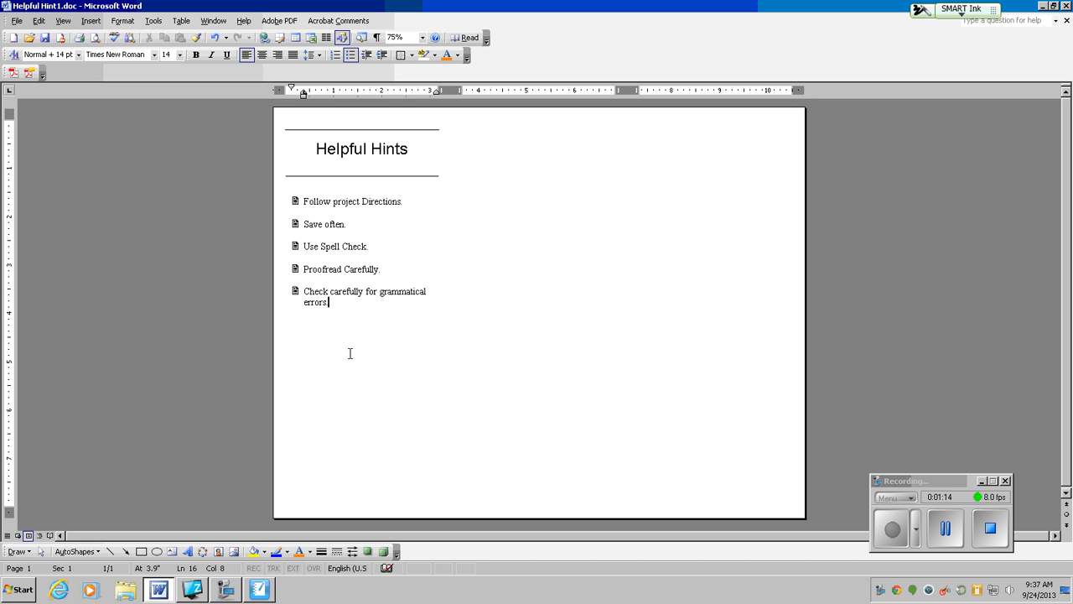
{"action": "key", "text": "Return"}
{"action": "key", "text": "BackSpace"}
- Check the sample brochure in SMART Notebook, and search Word's clip art for "screen Bean"
{"action": "left_click", "coordinate": [267, 590]}
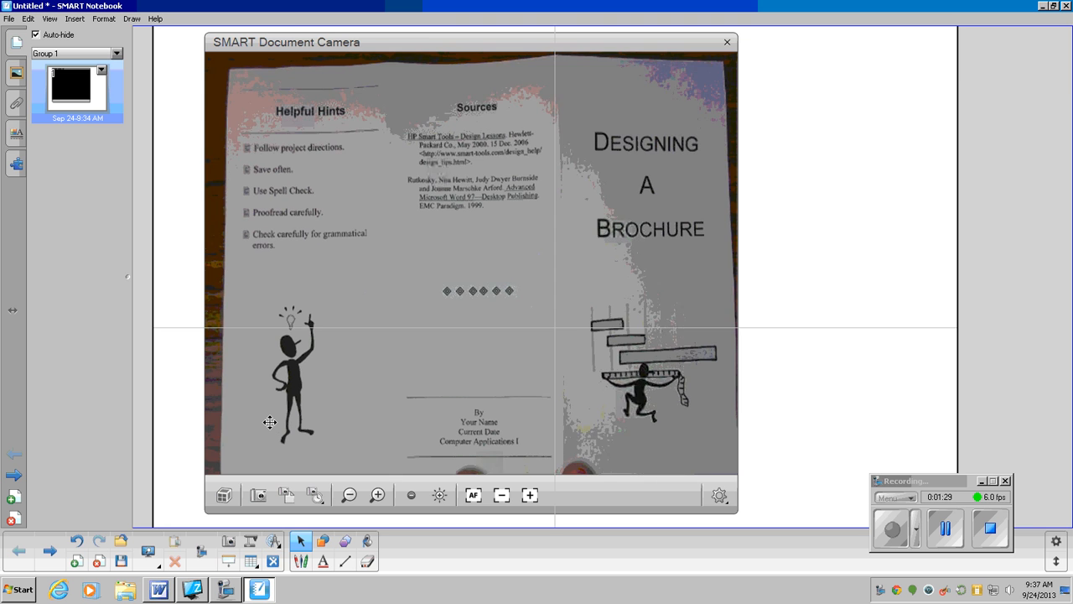
{"action": "left_click", "coordinate": [159, 590]}
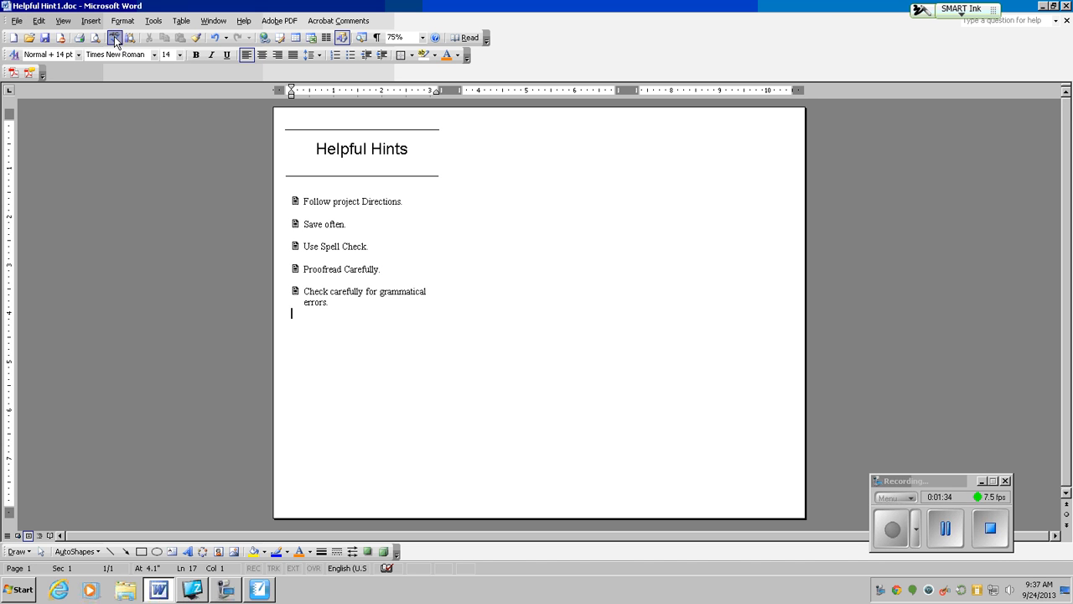
{"action": "left_click", "coordinate": [90, 21]}
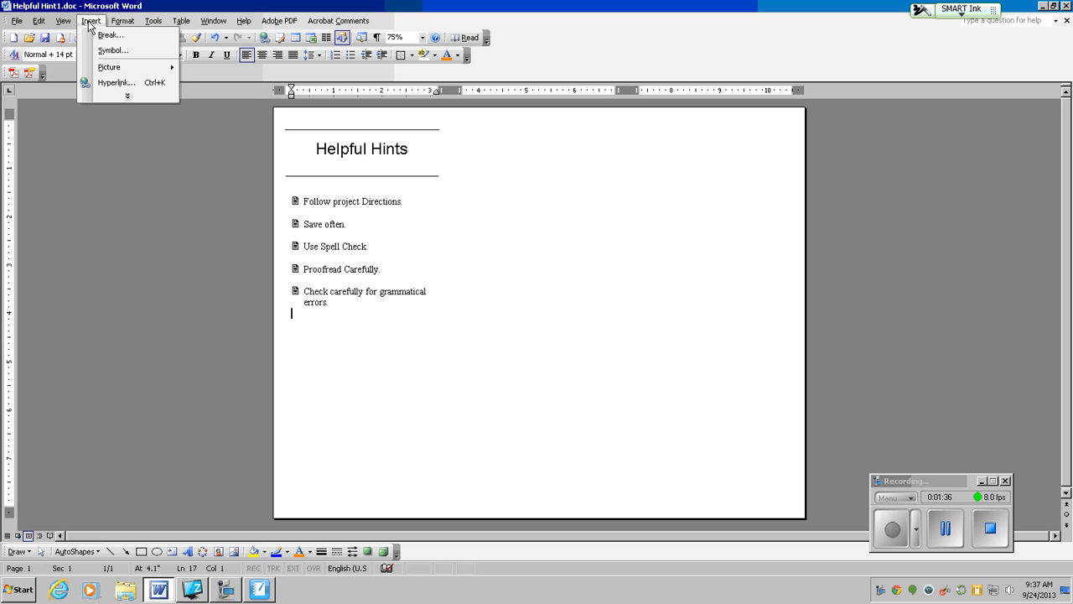
{"action": "mouse_move", "coordinate": [111, 69]}
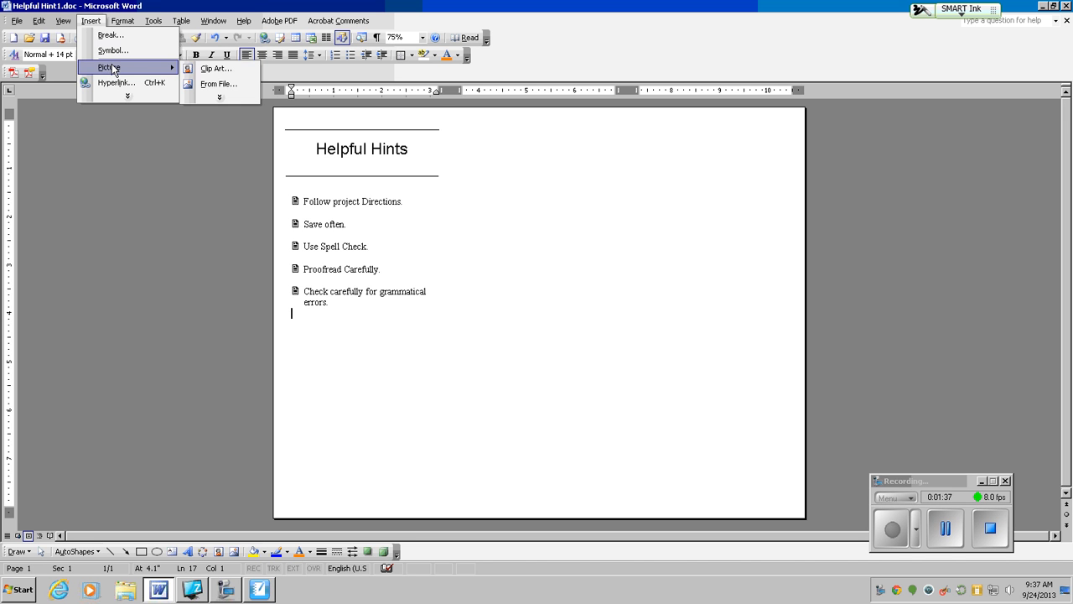
{"action": "left_click", "coordinate": [215, 70]}
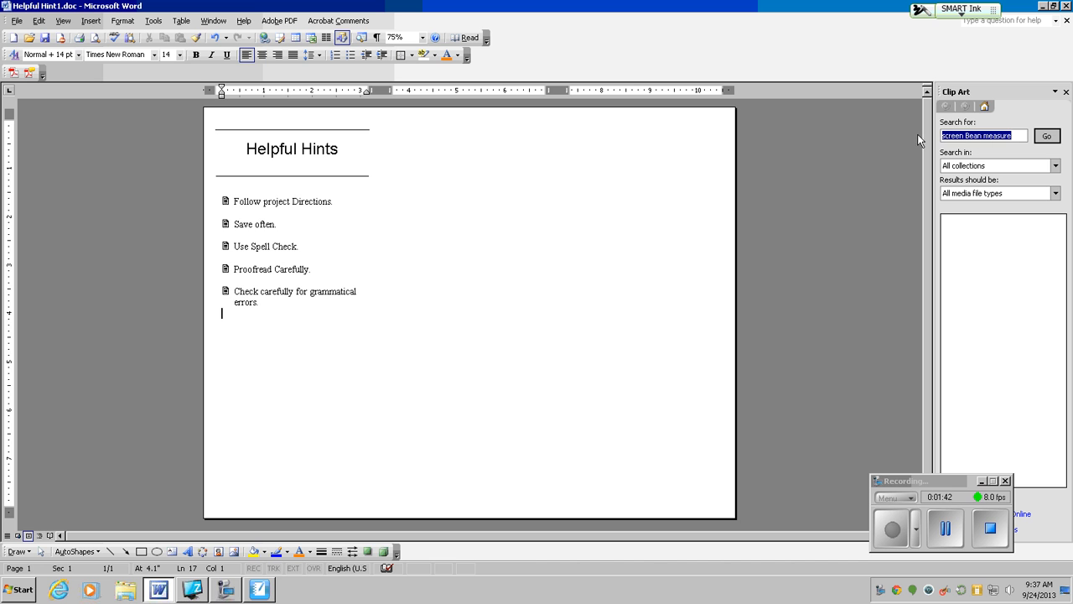
{"action": "type", "text": "scr"}
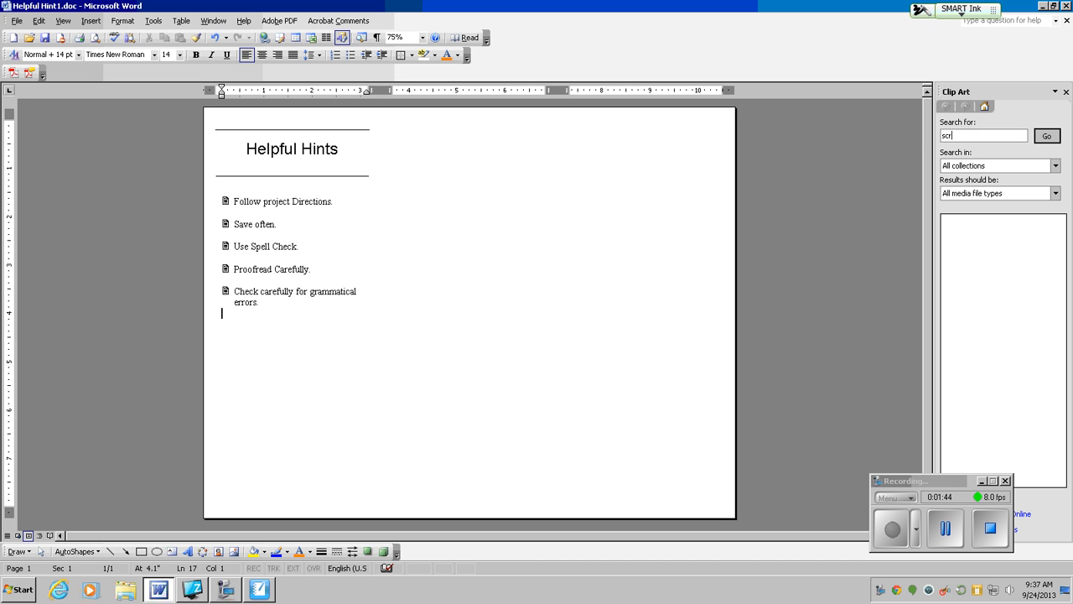
{"action": "type", "text": "een Bean"}
{"action": "key", "text": "Return"}
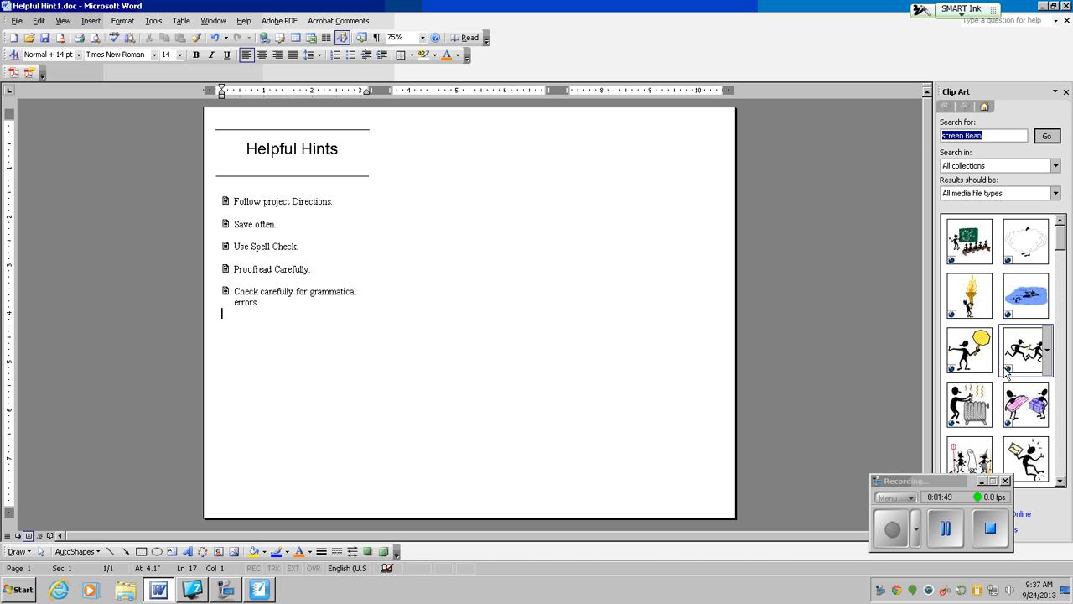
- Narrow the clip art search to "screen Bean light bulb" and insert the figure with the light bulb
{"action": "mouse_move", "coordinate": [1062, 252]}
{"action": "left_mouse_down"}
{"action": "mouse_move", "coordinate": [1058, 473]}
{"action": "mouse_move", "coordinate": [1060, 233]}
{"action": "left_mouse_up"}
{"action": "left_click", "coordinate": [993, 137]}
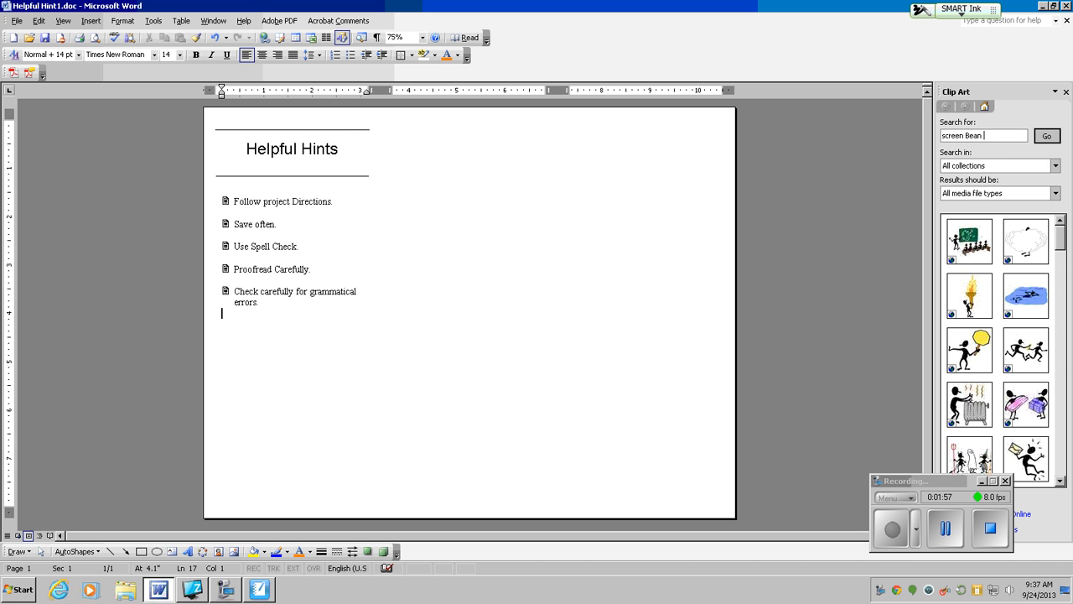
{"action": "type", "text": "light bulb"}
{"action": "key", "text": "Return"}
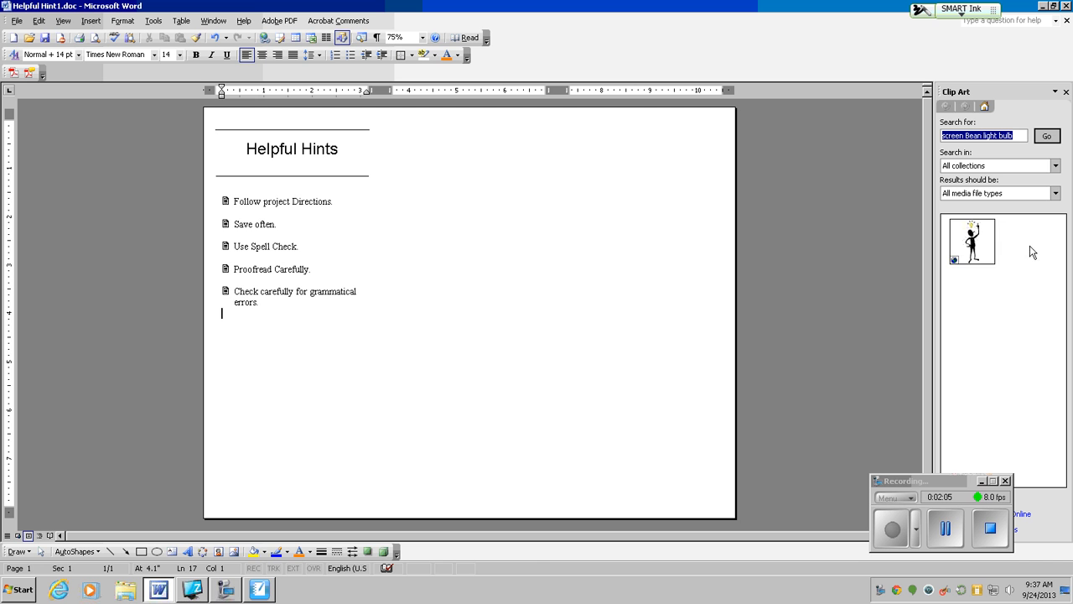
{"action": "mouse_move", "coordinate": [984, 250]}
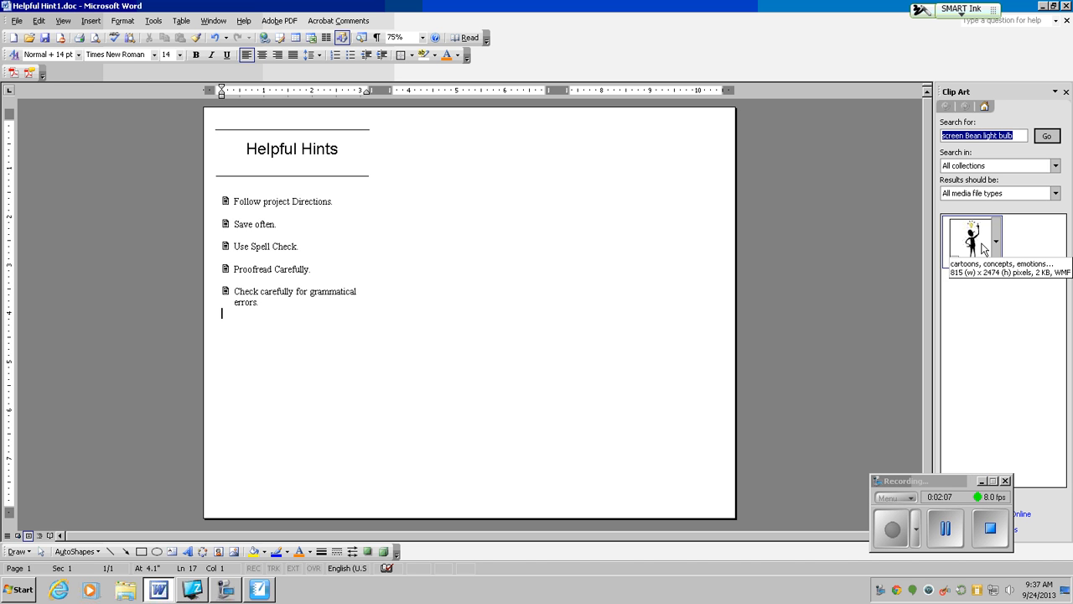
{"action": "left_click", "coordinate": [984, 250]}
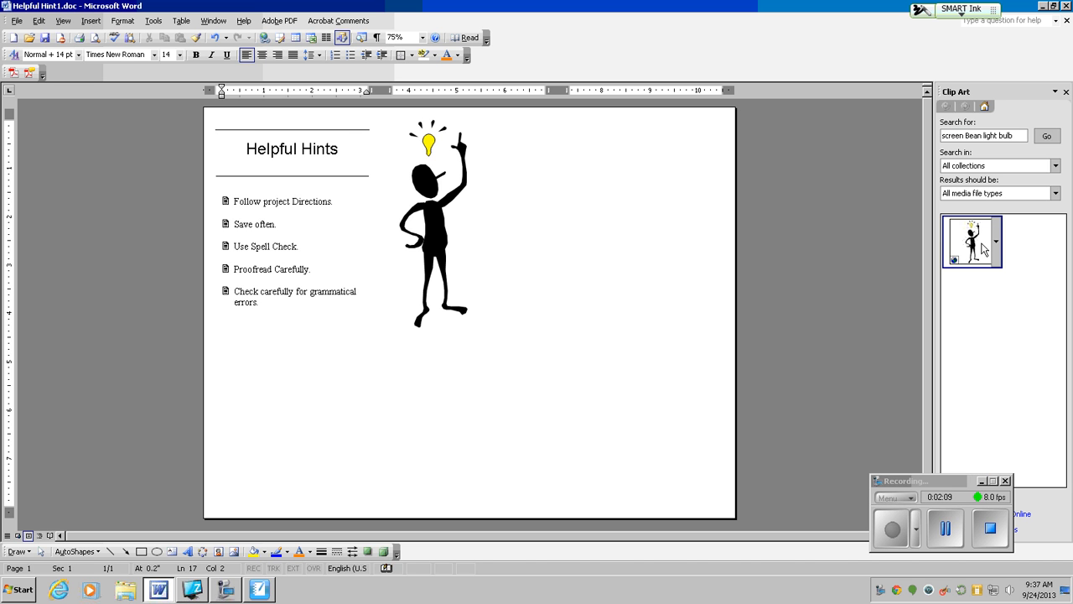
- Set the light bulb figure's text wrapping to In Front of Text
{"action": "left_click", "coordinate": [442, 231]}
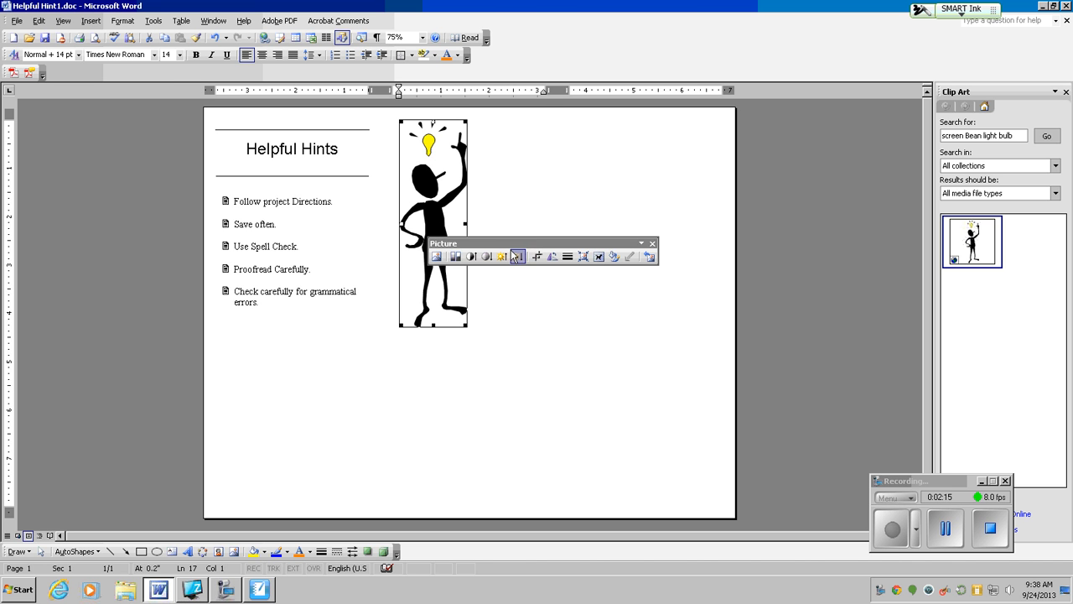
{"action": "left_click_drag", "start_coordinate": [515, 239], "coordinate": [594, 147]}
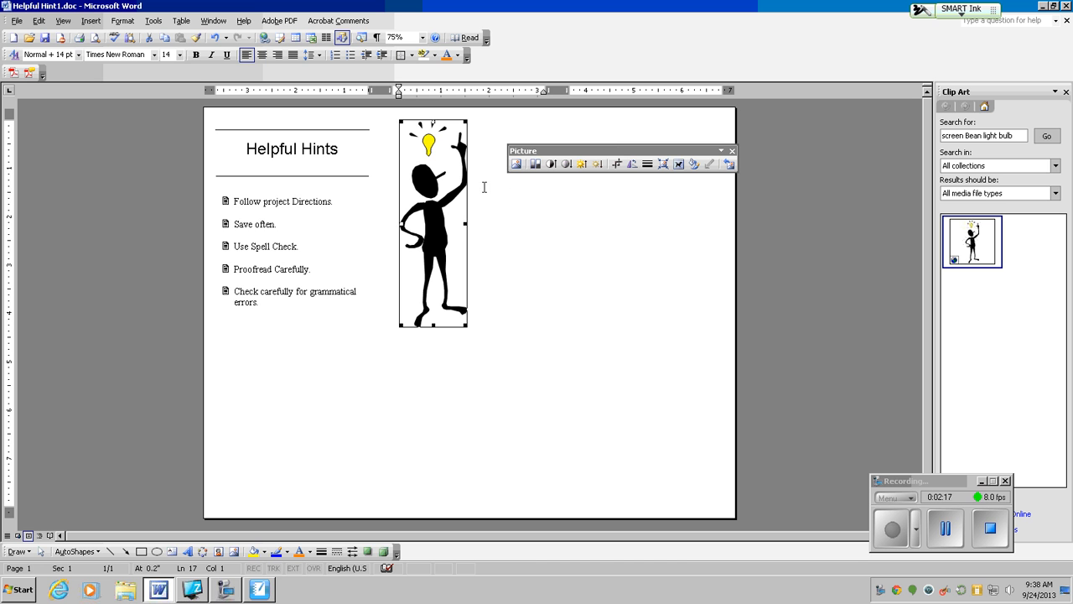
{"action": "left_click", "coordinate": [679, 165]}
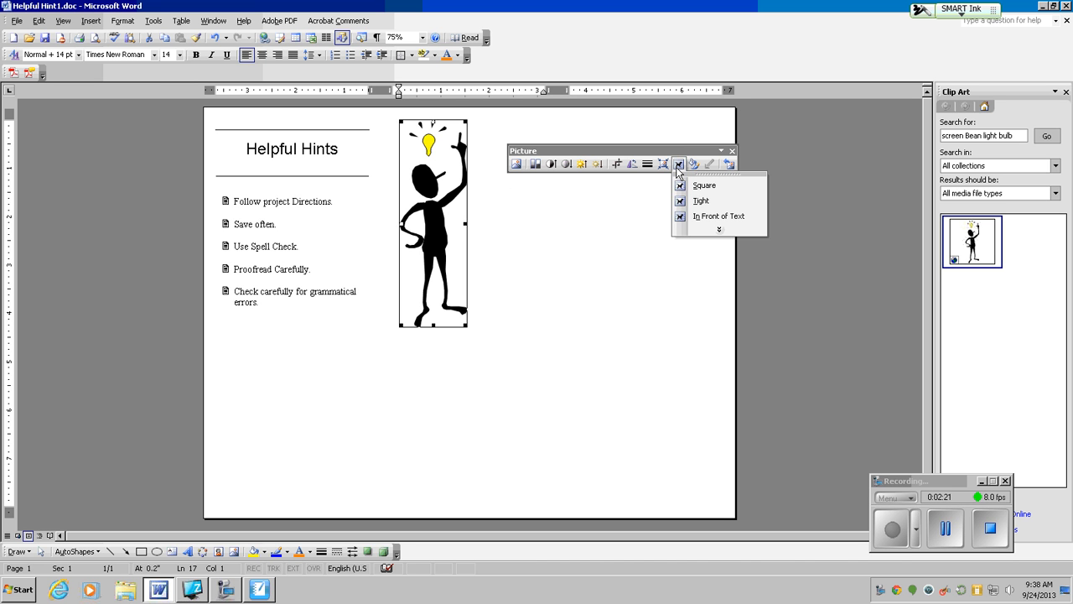
{"action": "left_click", "coordinate": [719, 216]}
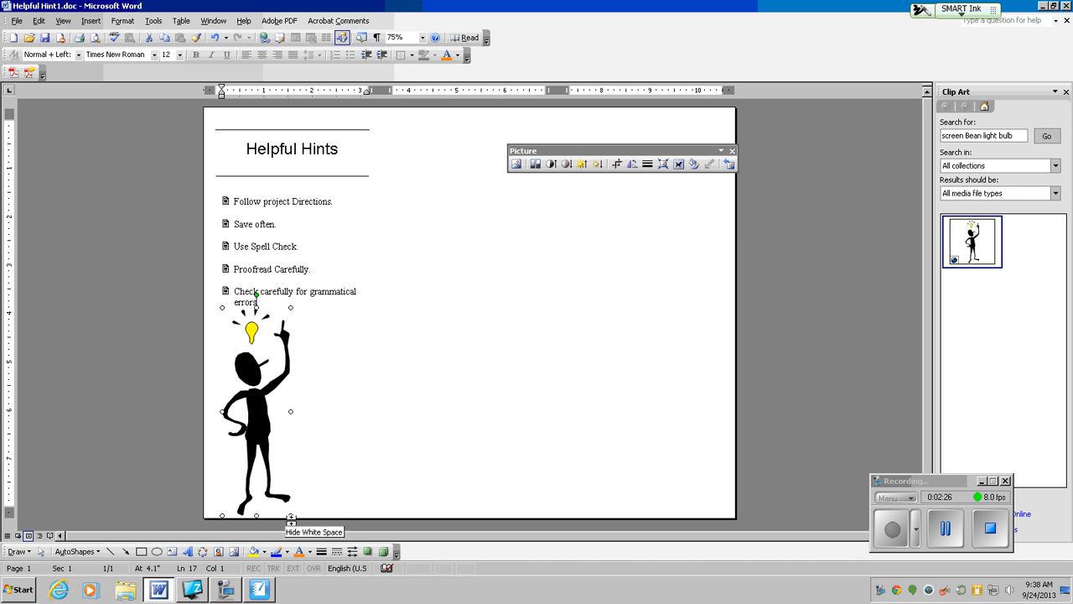
- Shrink the light bulb figure to about 0.9 by 2.7 inches and place it below the hints list in the first column
{"action": "left_click_drag", "start_coordinate": [290, 515], "coordinate": [270, 458]}
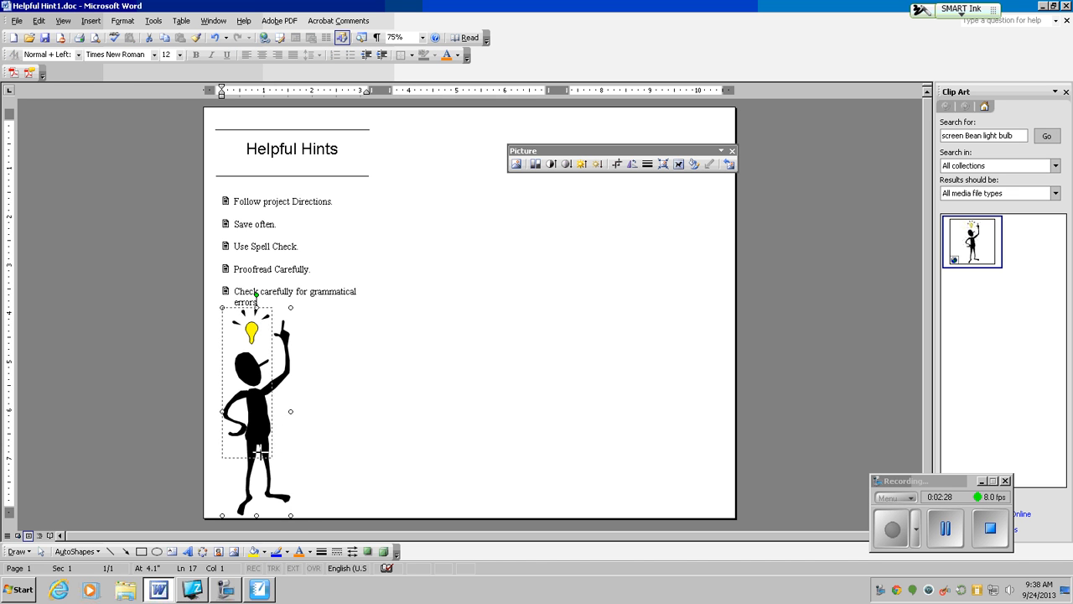
{"action": "left_click_drag", "start_coordinate": [251, 371], "coordinate": [289, 405]}
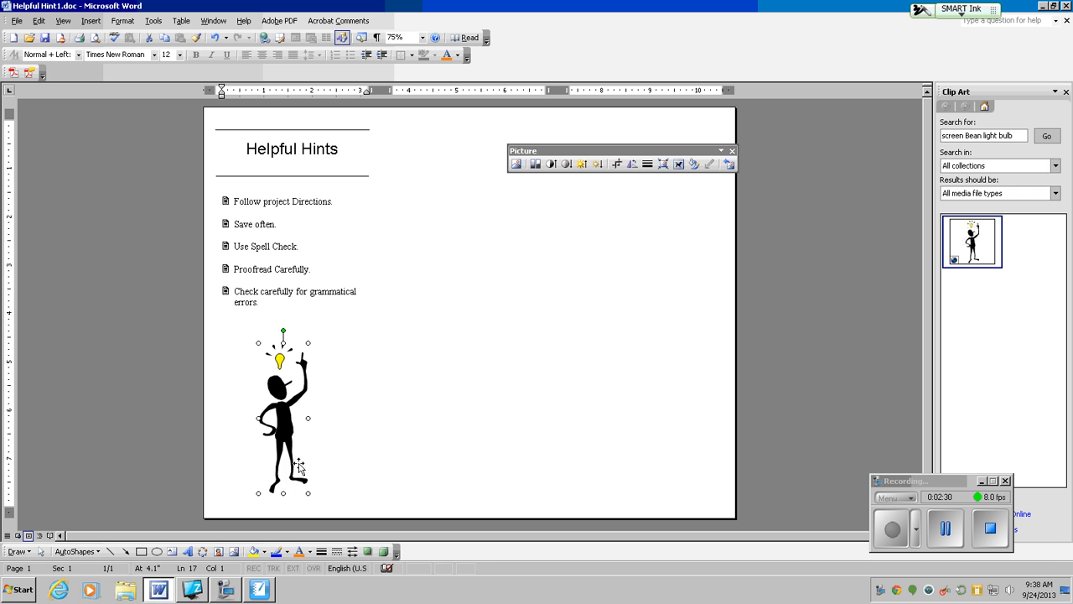
{"action": "left_click_drag", "start_coordinate": [307, 491], "coordinate": [301, 475]}
{"action": "left_click_drag", "start_coordinate": [282, 412], "coordinate": [283, 425]}
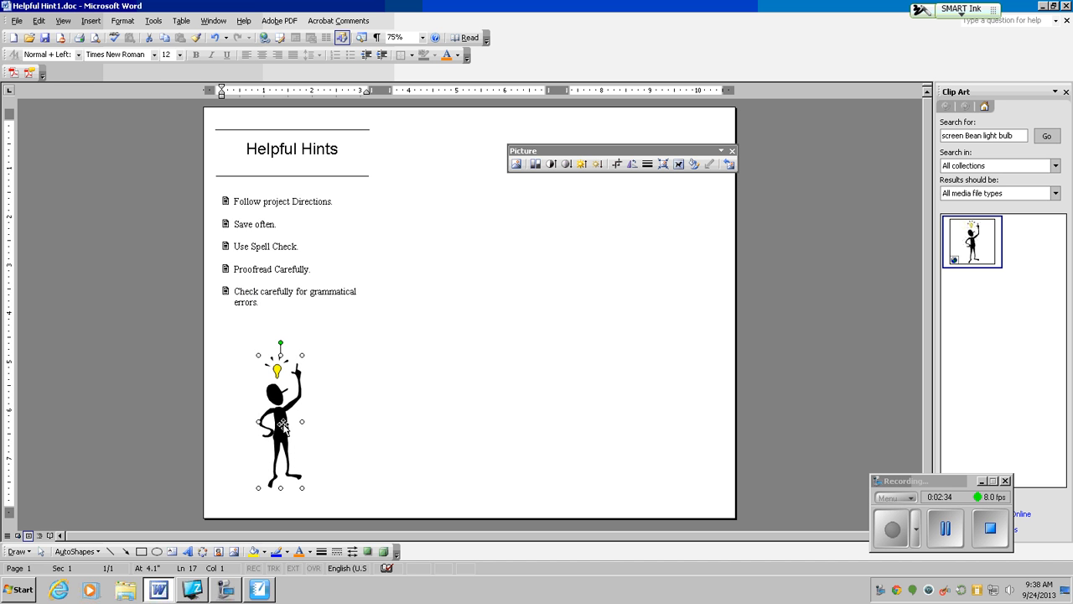
- Compare the figure's placement with the sample brochure in SMART Notebook, and return to the blank line below the hints in Word
{"action": "left_click", "coordinate": [256, 591]}
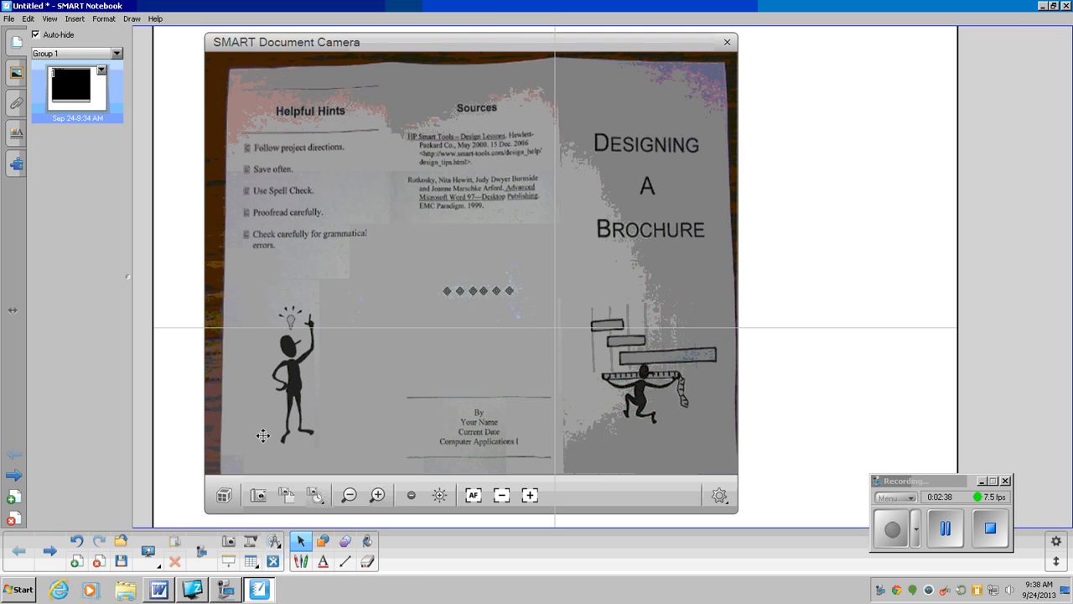
{"action": "left_click", "coordinate": [159, 590]}
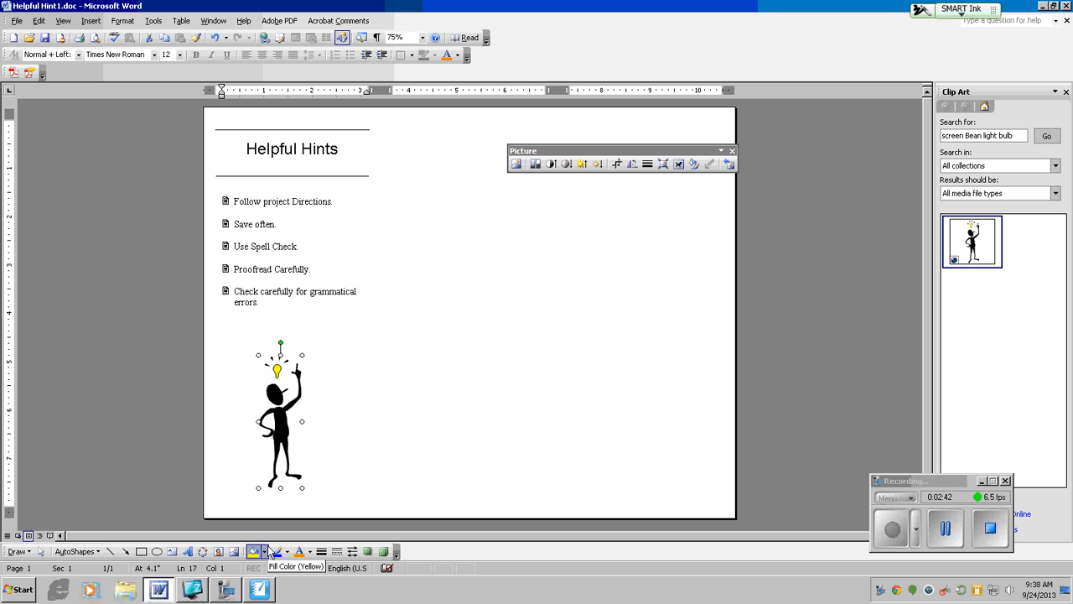
{"action": "left_click", "coordinate": [273, 329]}
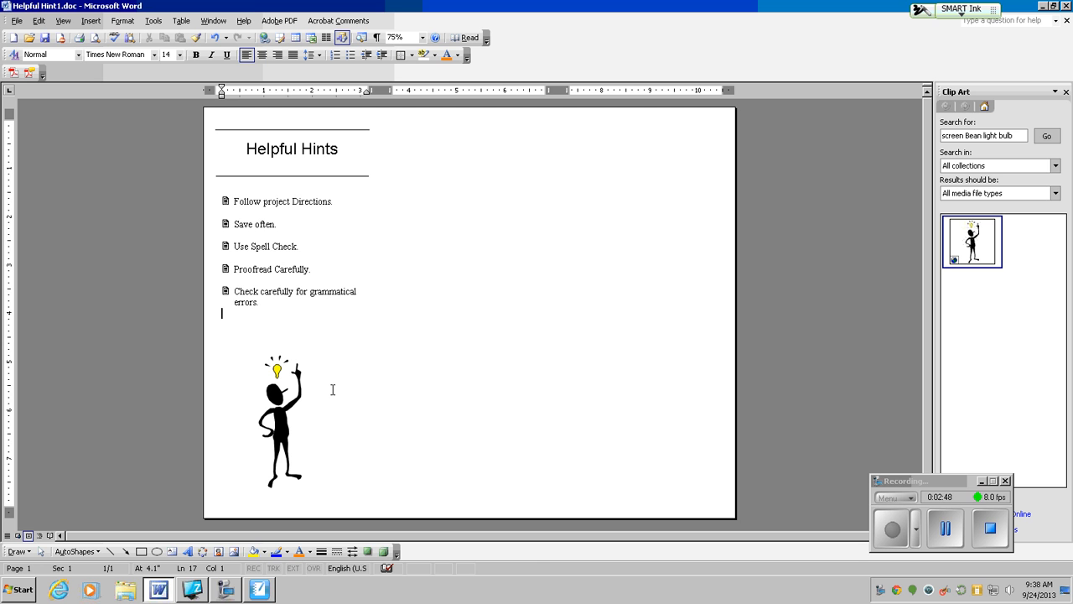
- Read the directions for moving to the next column in SMART Notebook, and return to the Word document
{"action": "left_click", "coordinate": [941, 529]}
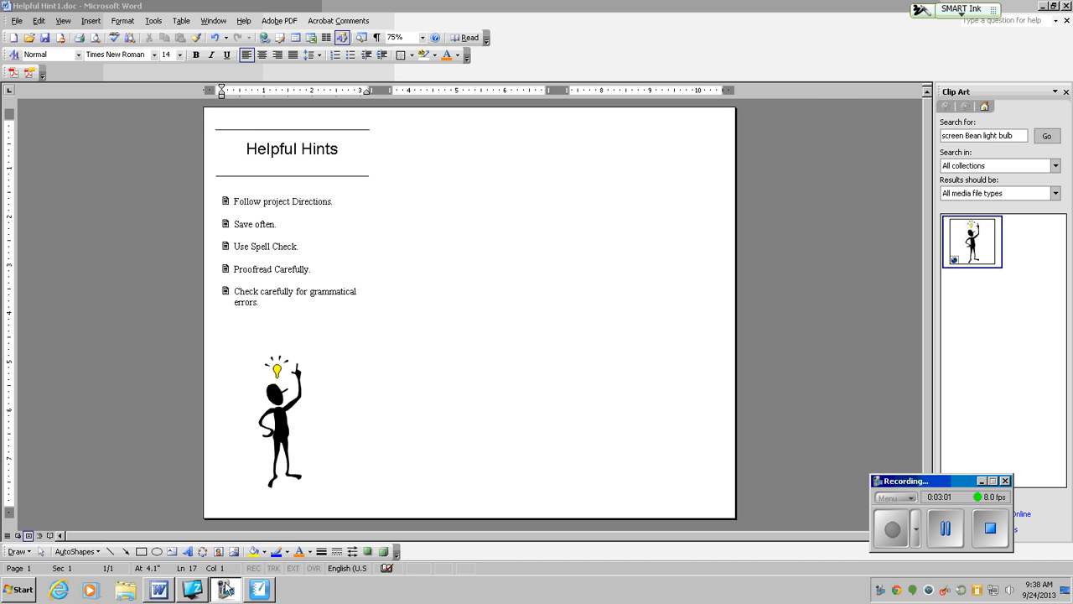
{"action": "left_click", "coordinate": [267, 592]}
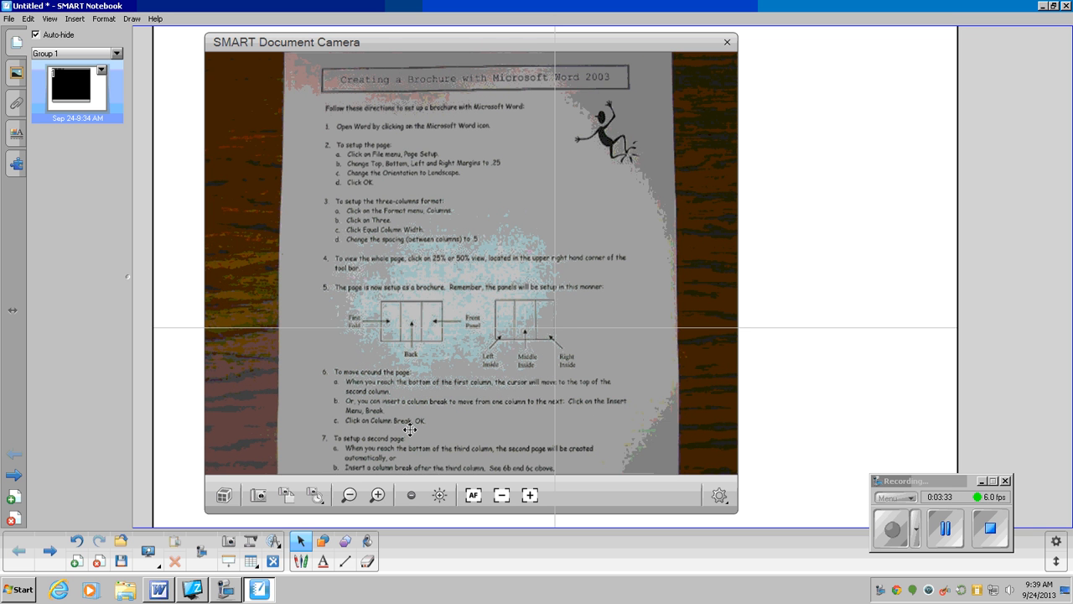
{"action": "mouse_move", "coordinate": [184, 588]}
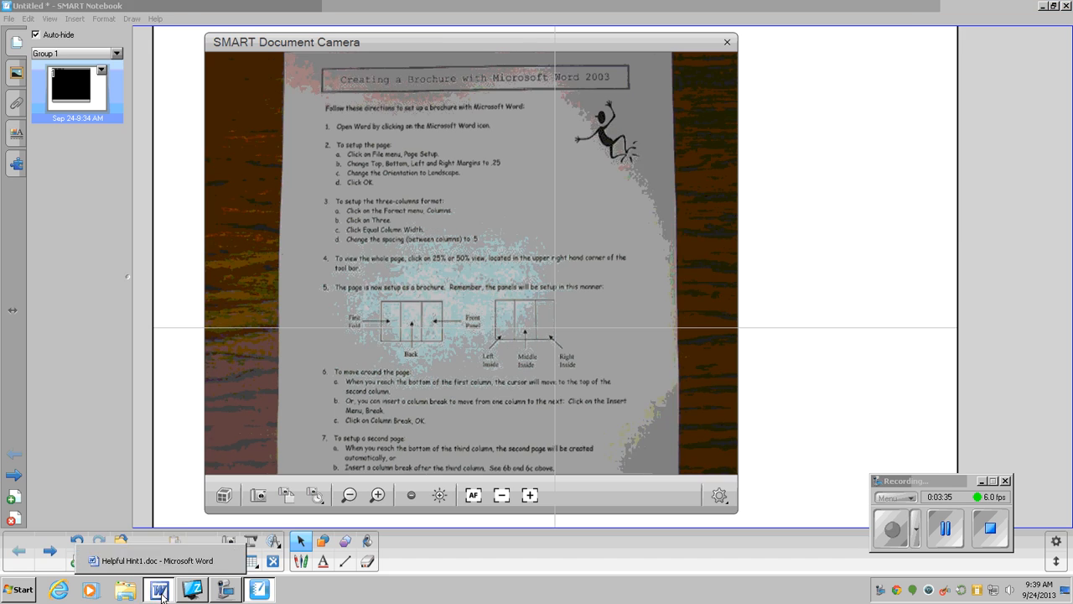
{"action": "left_click", "coordinate": [182, 545]}
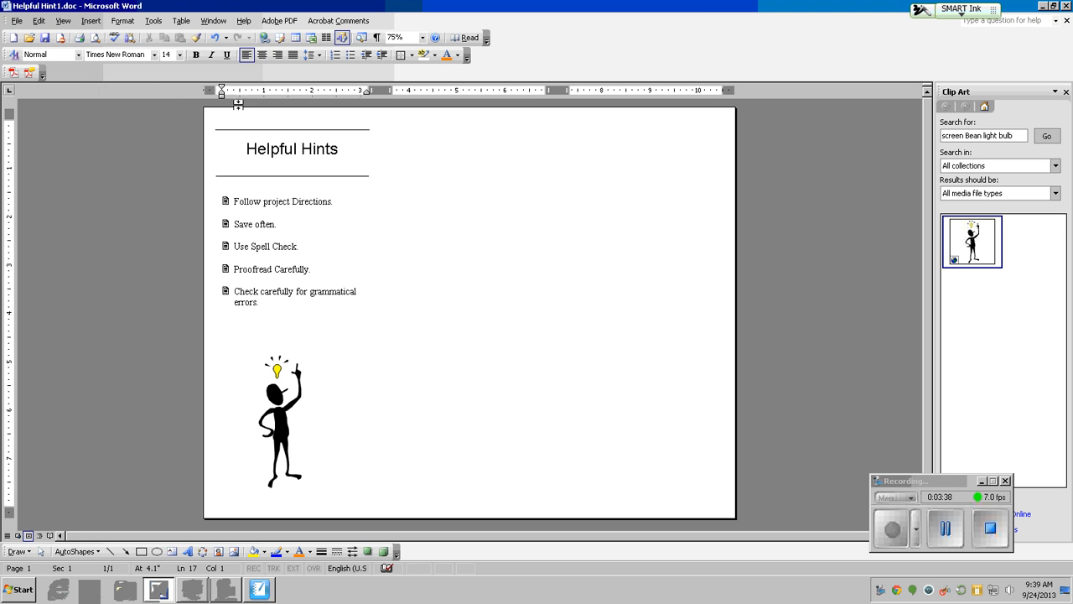
- Insert a column break after the hints list
{"action": "left_click", "coordinate": [91, 20]}
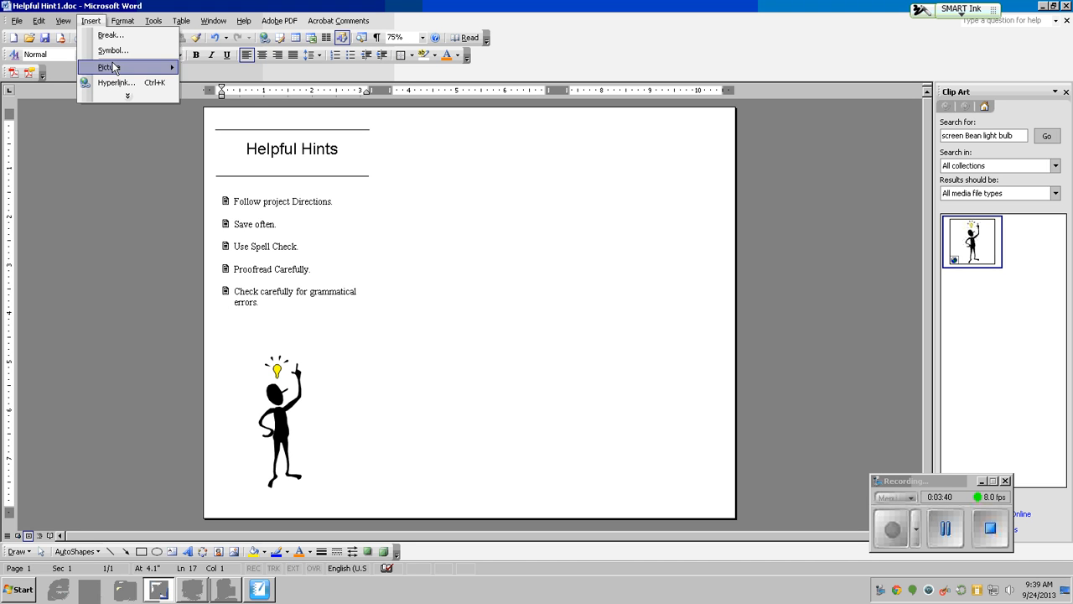
{"action": "left_click", "coordinate": [107, 36]}
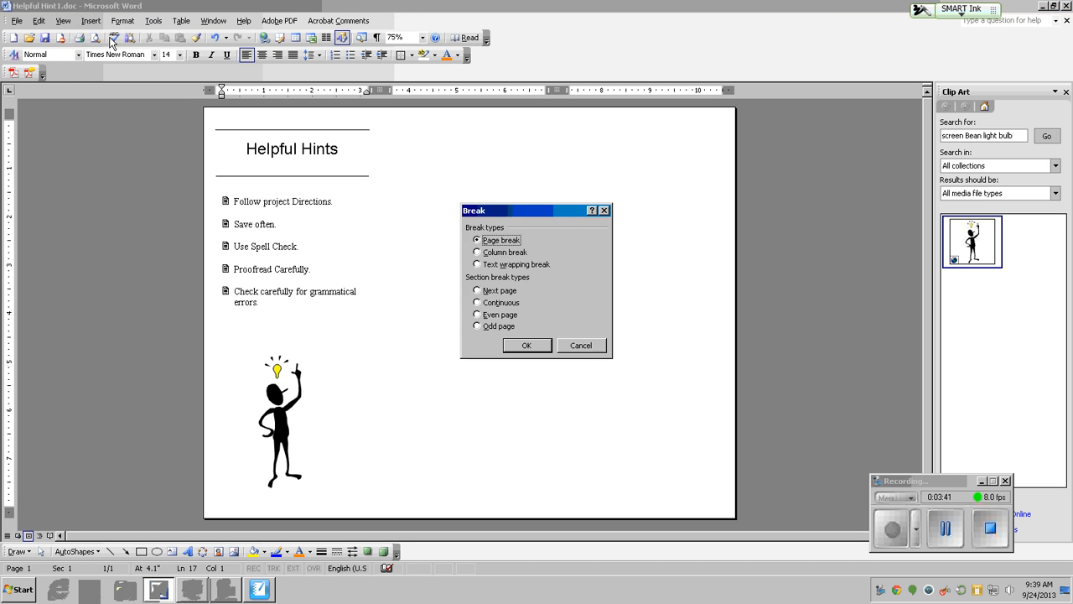
{"action": "left_click", "coordinate": [478, 253]}
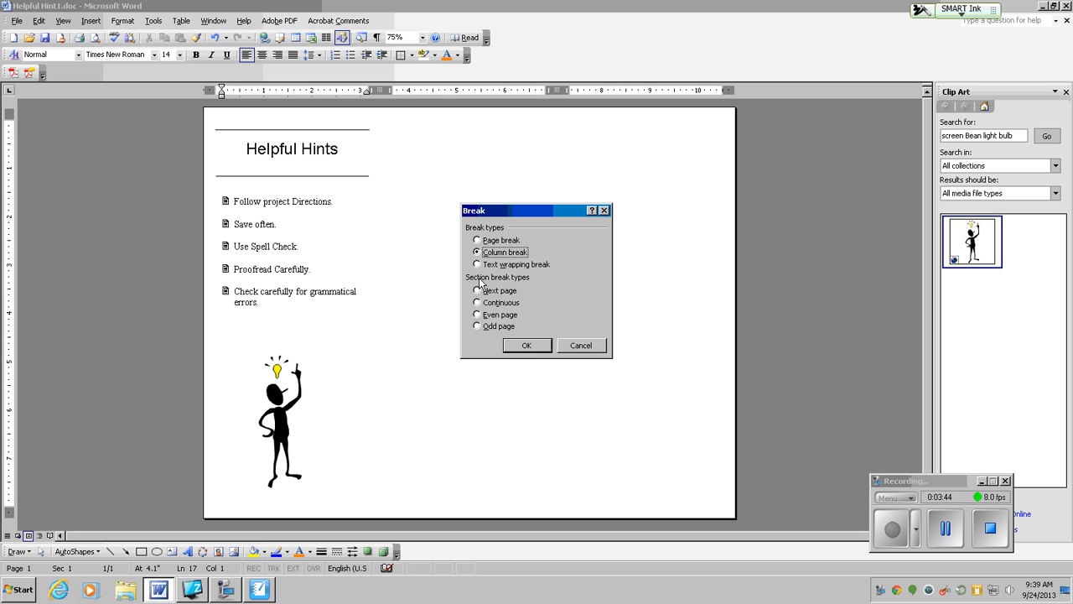
{"action": "left_click", "coordinate": [524, 346]}
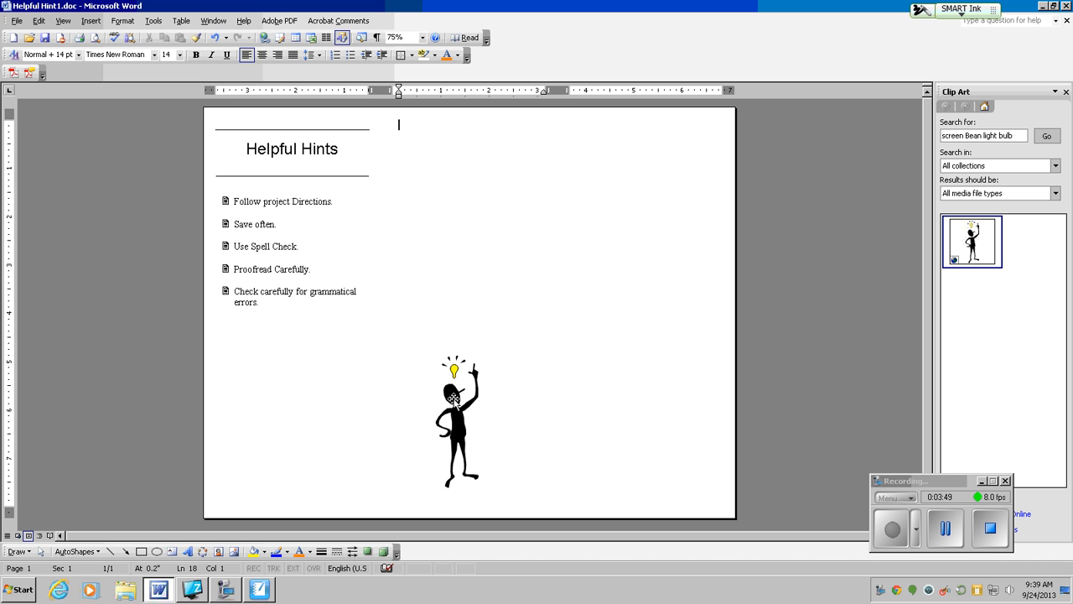
- Move the light bulb figure back below the hints in the first column, and place the cursor in the second column
{"action": "left_click", "coordinate": [454, 399]}
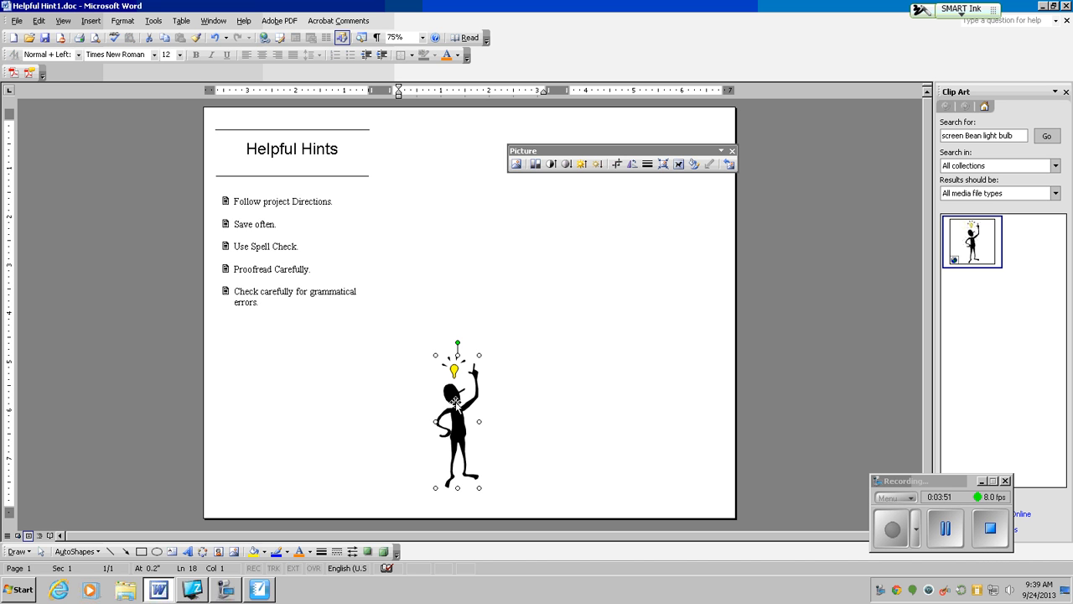
{"action": "left_click_drag", "start_coordinate": [455, 403], "coordinate": [281, 405]}
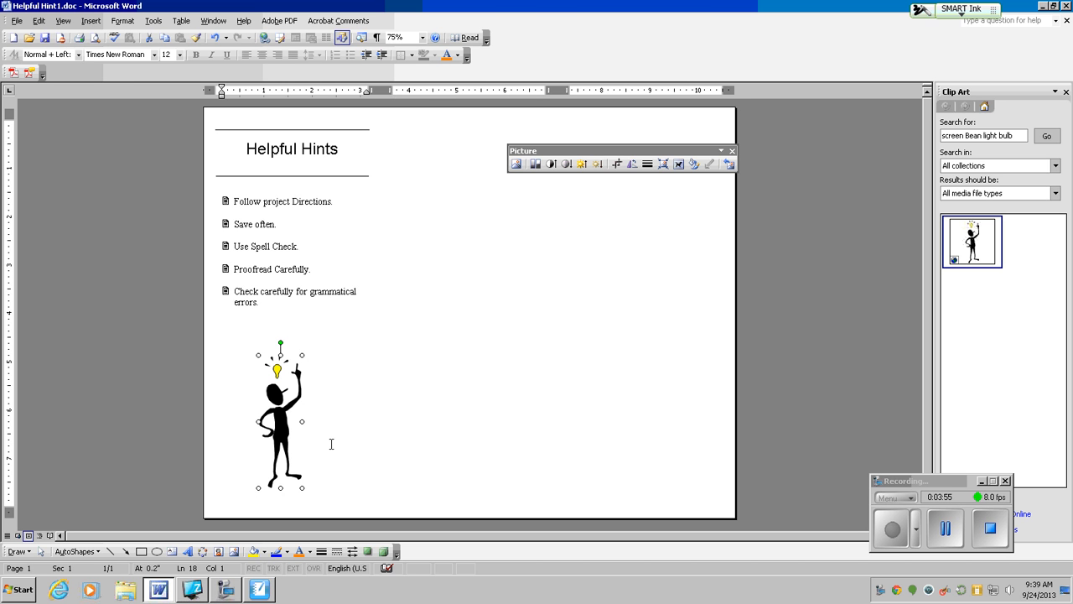
{"action": "left_click", "coordinate": [454, 151]}
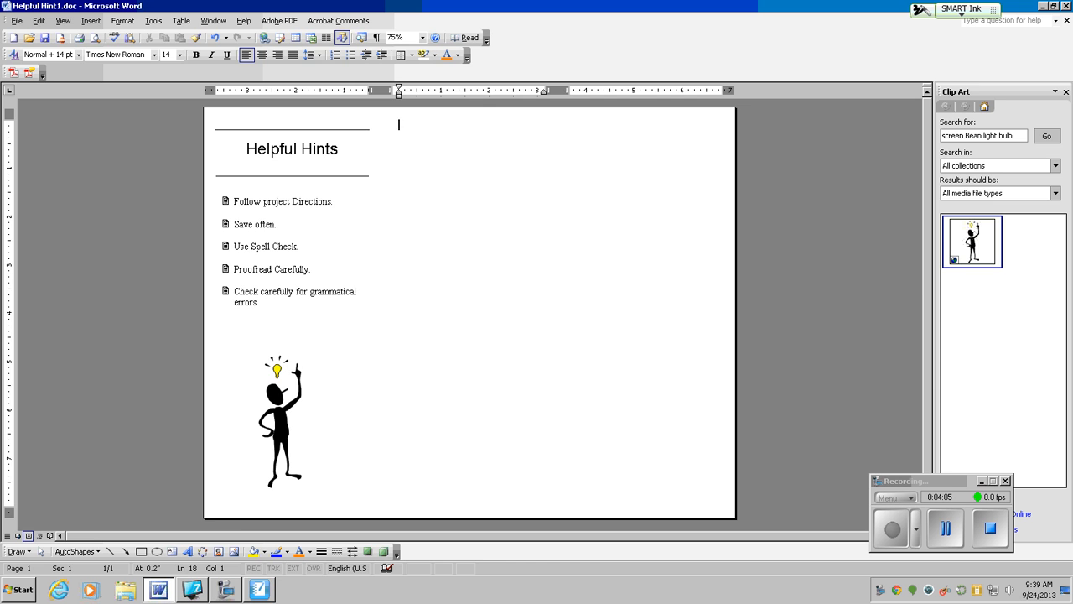
- Check the second column of the sample brochure in SMART Notebook, and enter the heading Sources at the top of the second column in Word
{"action": "left_click", "coordinate": [259, 590]}
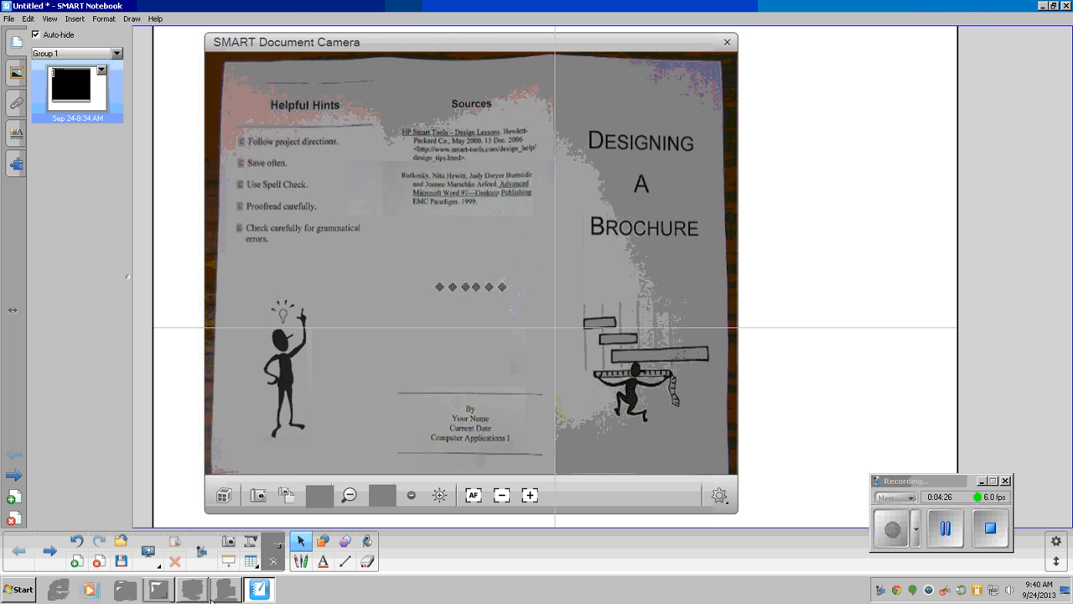
{"action": "left_click", "coordinate": [158, 589]}
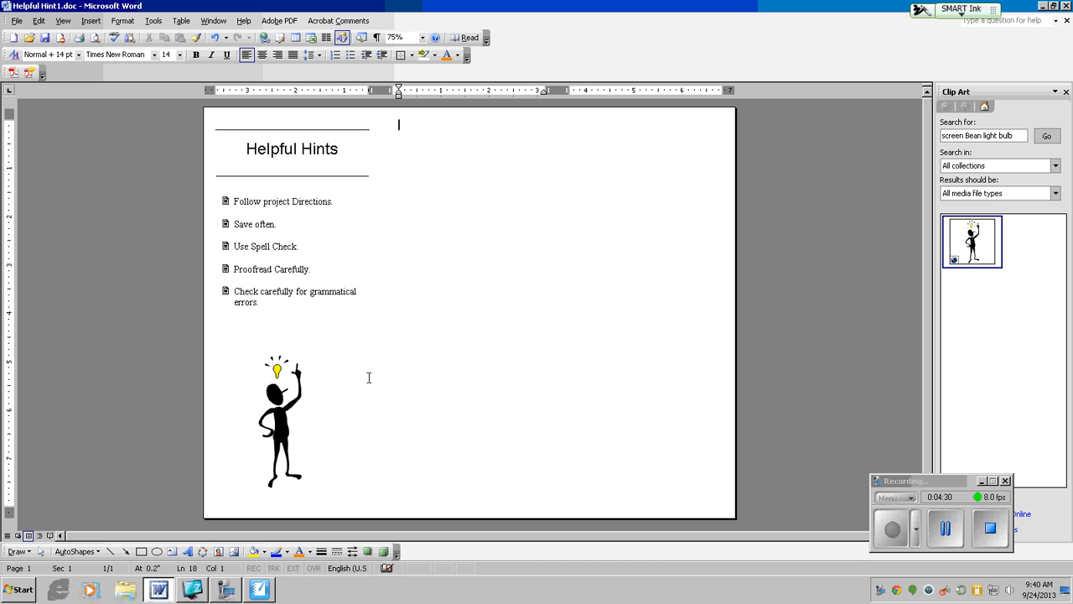
{"action": "key", "text": "Return"}
{"action": "key", "text": "Return"}
{"action": "key", "text": "Return"}
{"action": "key", "text": "Return"}
{"action": "left_click", "coordinate": [431, 125]}
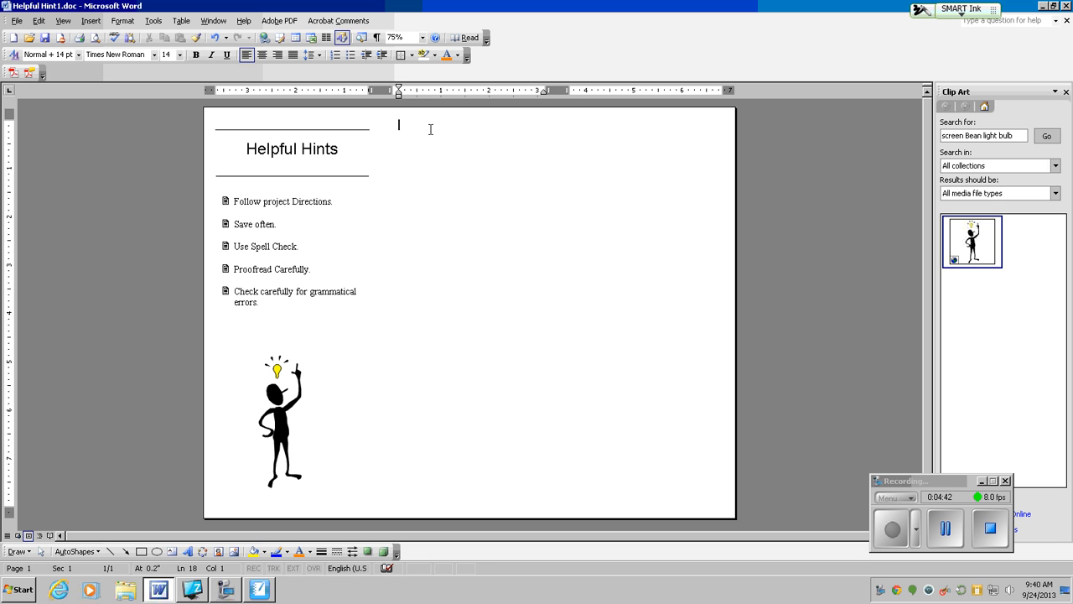
{"action": "type", "text": "Sources"}
{"action": "key", "text": "Return"}
{"action": "key", "text": "Return"}
- Format the Sources heading as bold Arial, 20 pt, and center it in the column
{"action": "left_click_drag", "start_coordinate": [432, 125], "coordinate": [400, 127]}
{"action": "left_click", "coordinate": [155, 55]}
{"action": "left_click", "coordinate": [120, 70]}
{"action": "left_click", "coordinate": [196, 55]}
{"action": "left_click", "coordinate": [179, 55]}
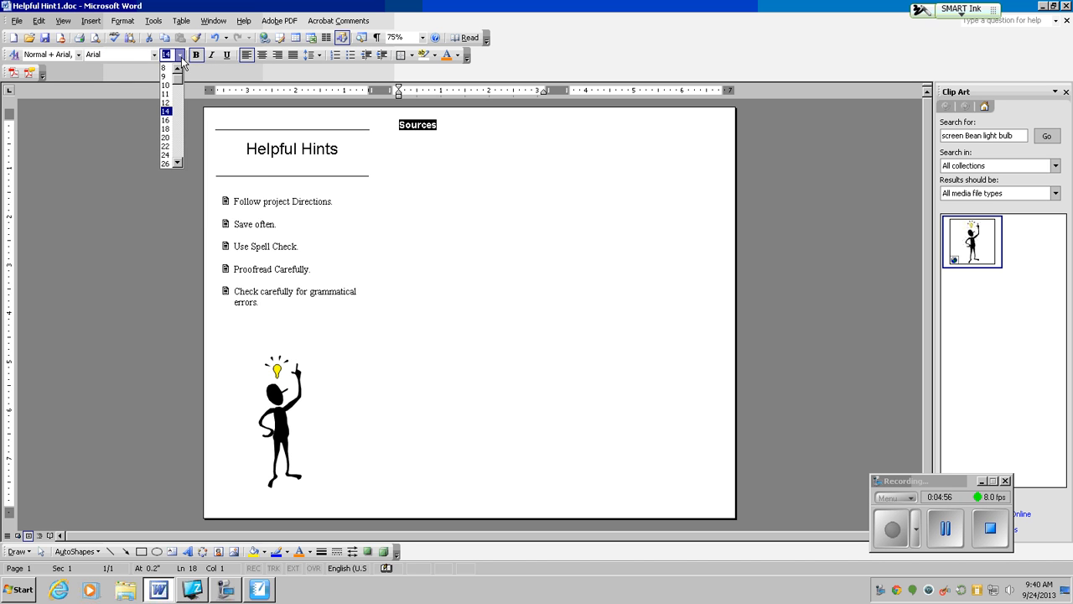
{"action": "left_click", "coordinate": [166, 137]}
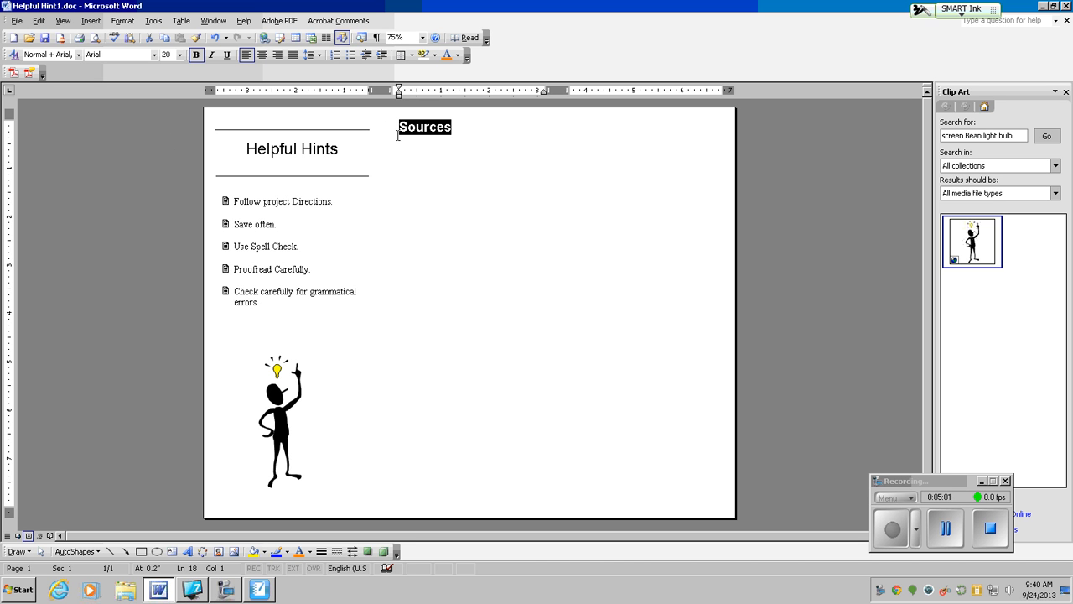
{"action": "left_click", "coordinate": [262, 54]}
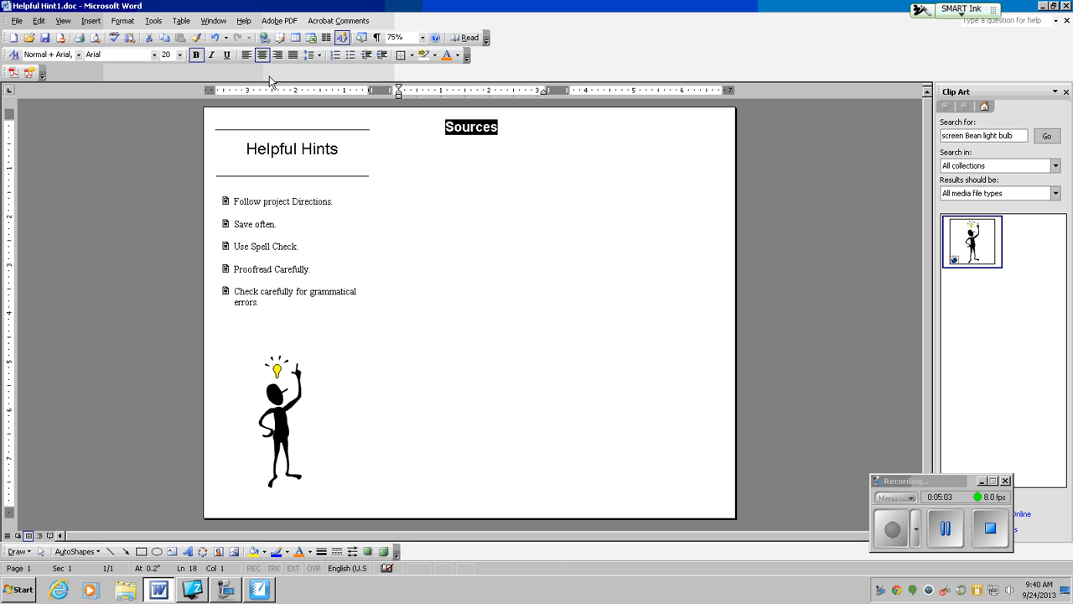
- Insert three blank lines above the Sources heading to lower it, and place the cursor below the heading
{"action": "left_click", "coordinate": [448, 157]}
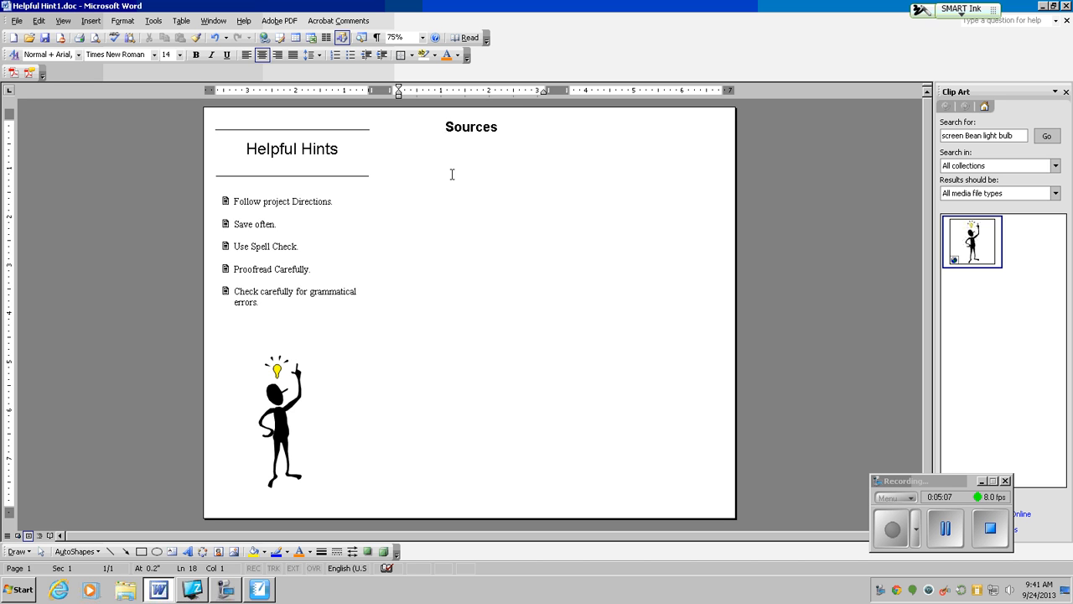
{"action": "key", "text": "Return"}
{"action": "key", "text": "Return"}
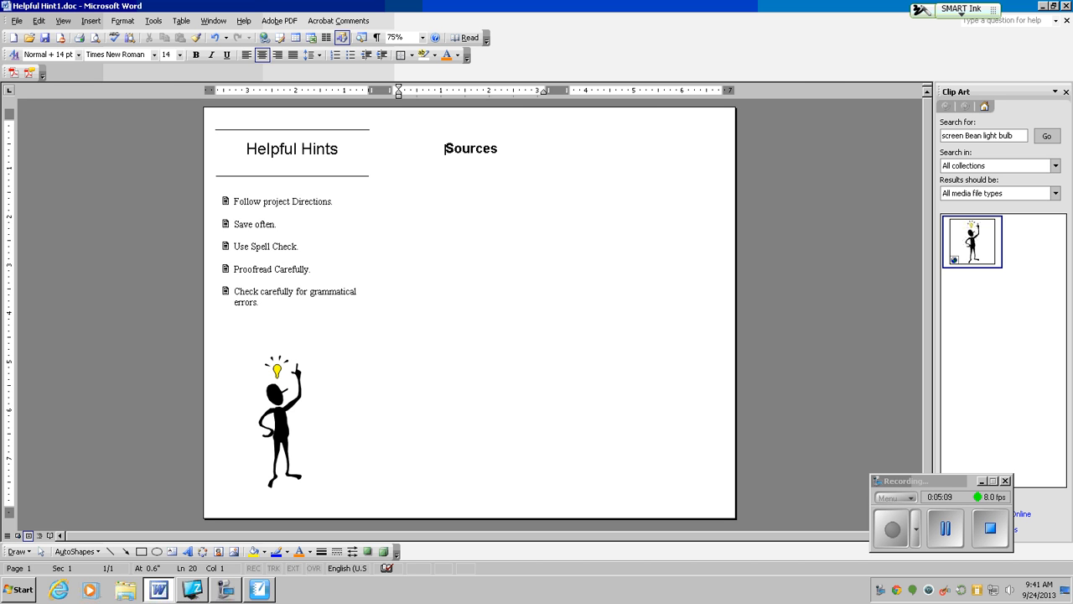
{"action": "key", "text": "Return"}
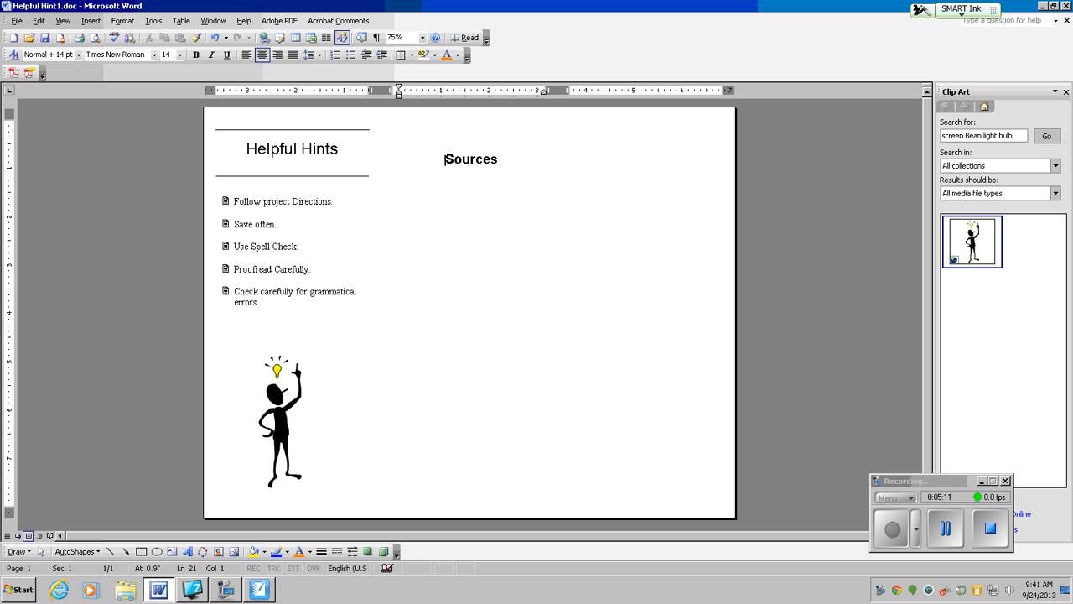
{"action": "left_click", "coordinate": [526, 184]}
{"action": "left_click", "coordinate": [945, 528]}
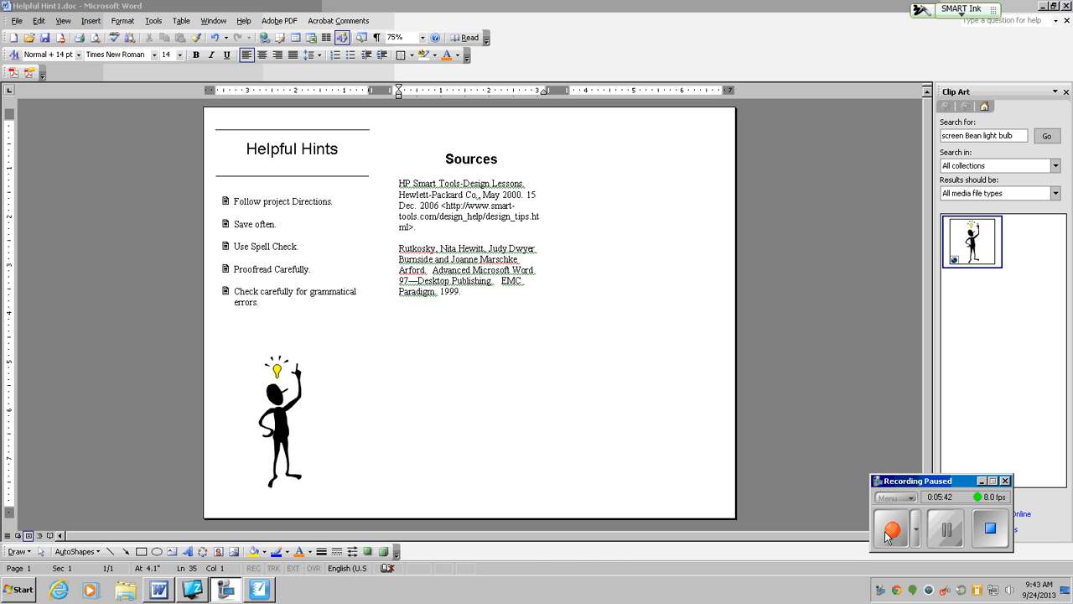
{"action": "left_click", "coordinate": [887, 530]}
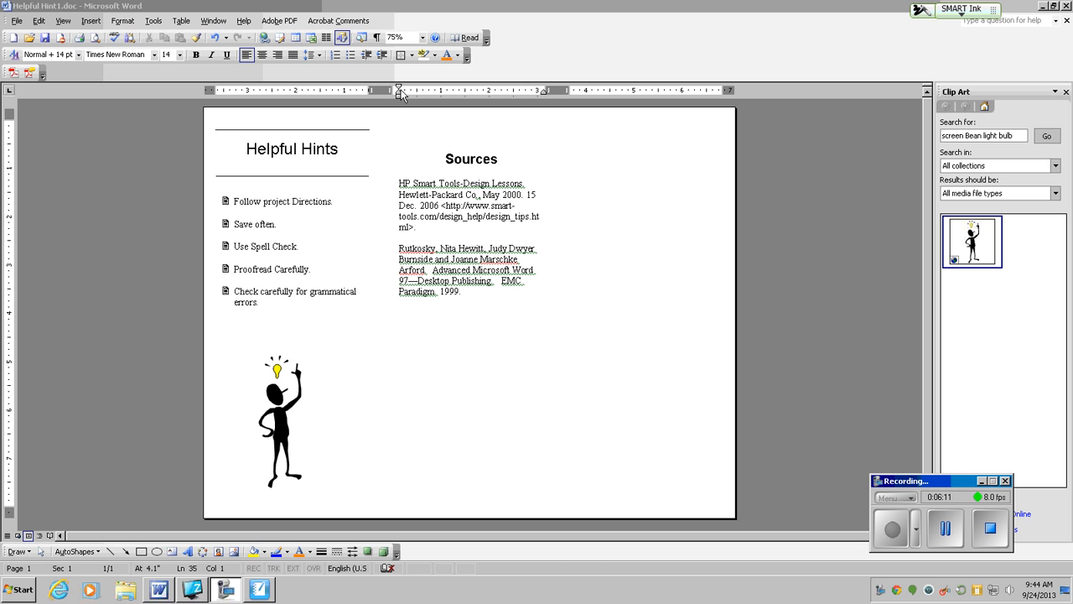
- Give both source citations a hanging indent of about 0.25 inch, with the first lines slightly outside the column margin
{"action": "left_click_drag", "start_coordinate": [399, 95], "coordinate": [395, 92]}
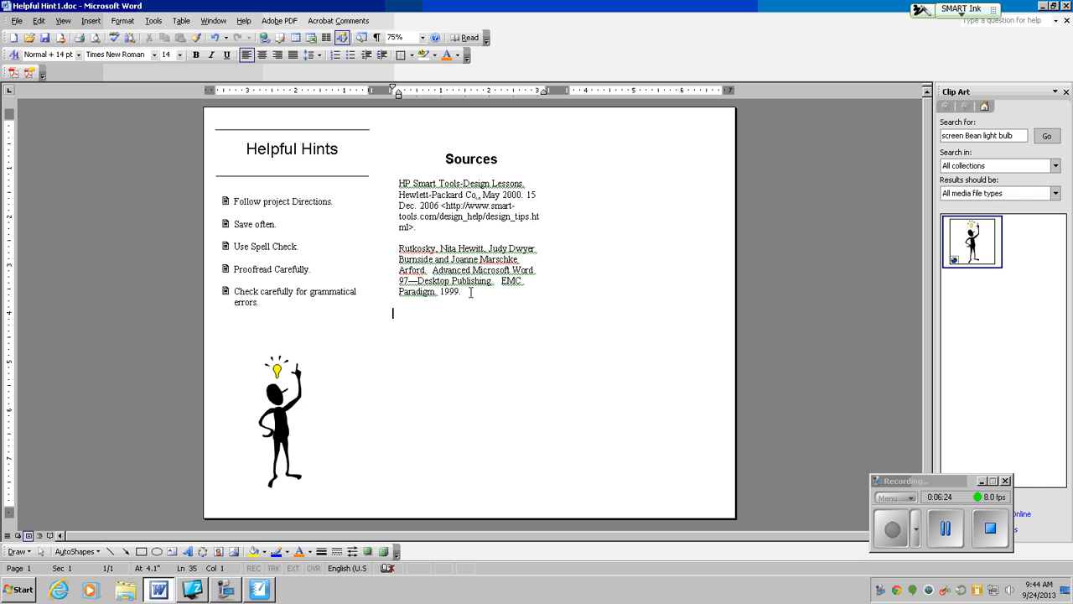
{"action": "left_click_drag", "start_coordinate": [470, 292], "coordinate": [388, 182]}
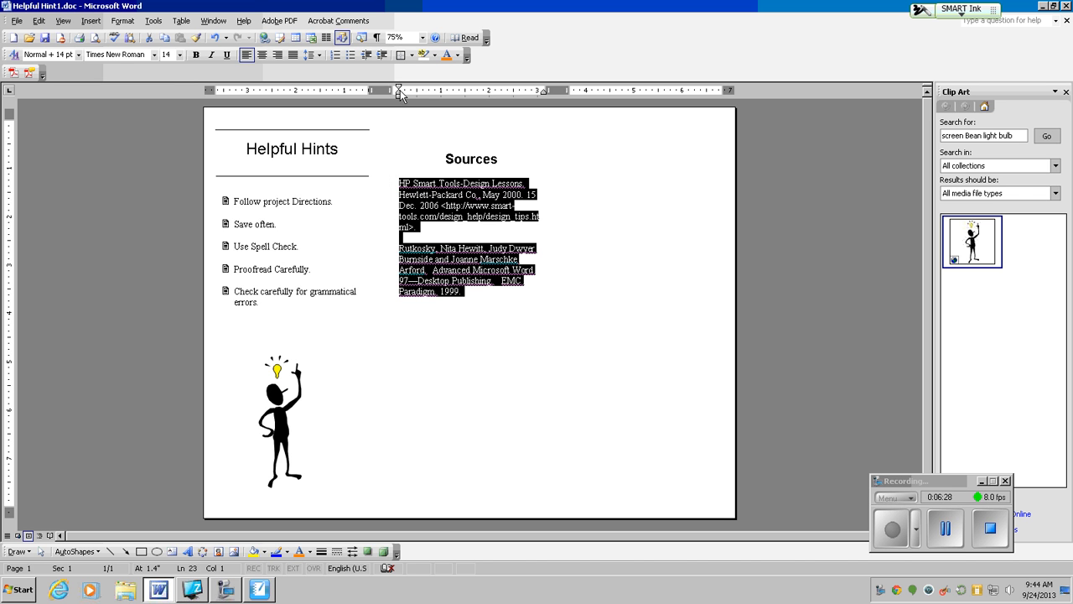
{"action": "left_click_drag", "start_coordinate": [400, 93], "coordinate": [393, 89]}
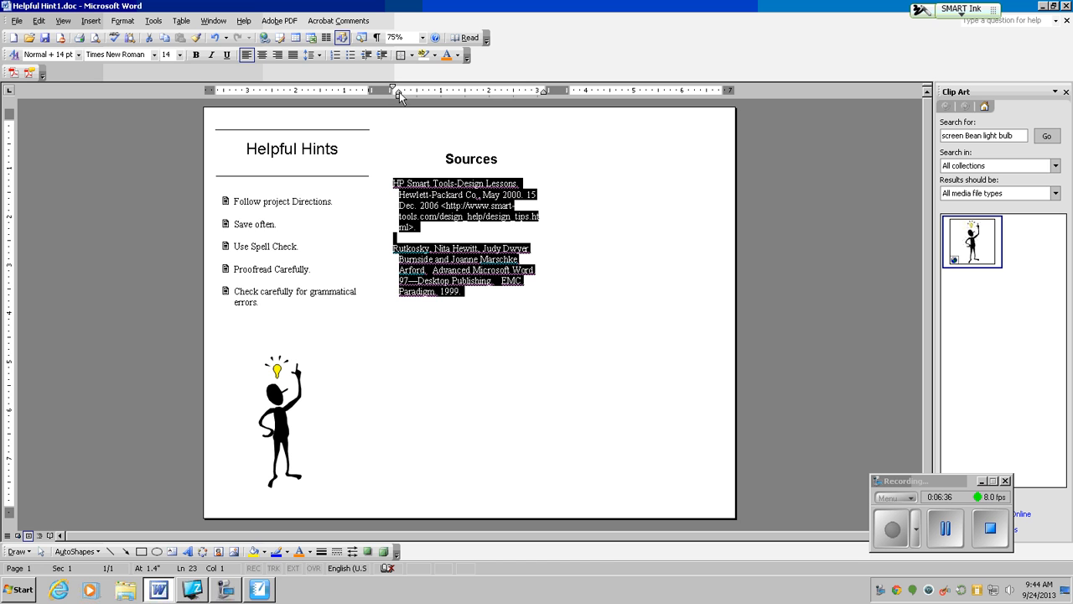
{"action": "left_click_drag", "start_coordinate": [398, 93], "coordinate": [404, 95]}
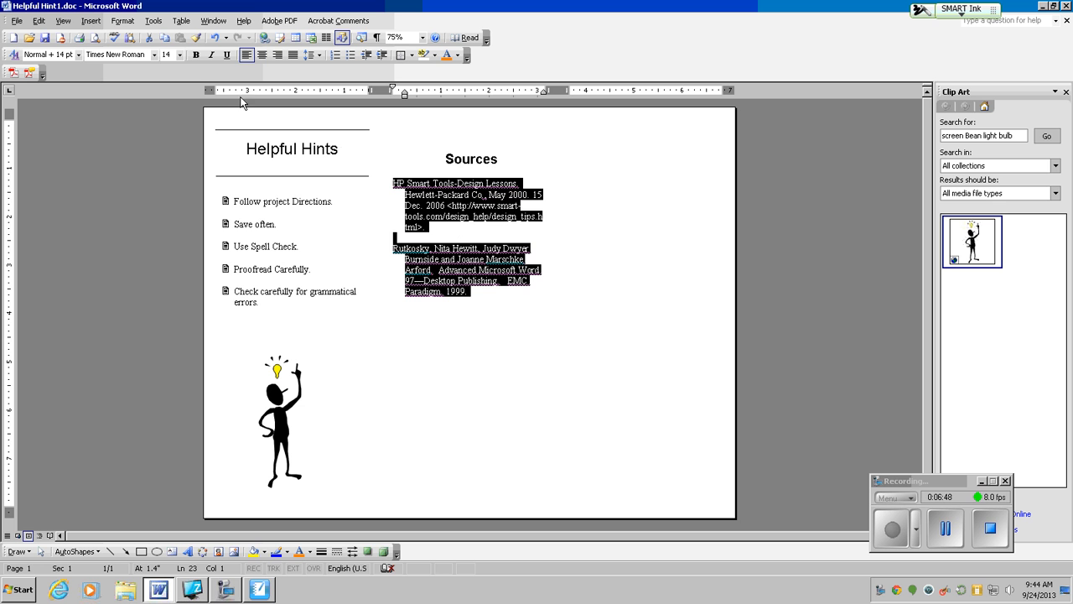
- Set the font size of both source citations to 12 pt, and place the cursor below them
{"action": "left_click", "coordinate": [179, 55]}
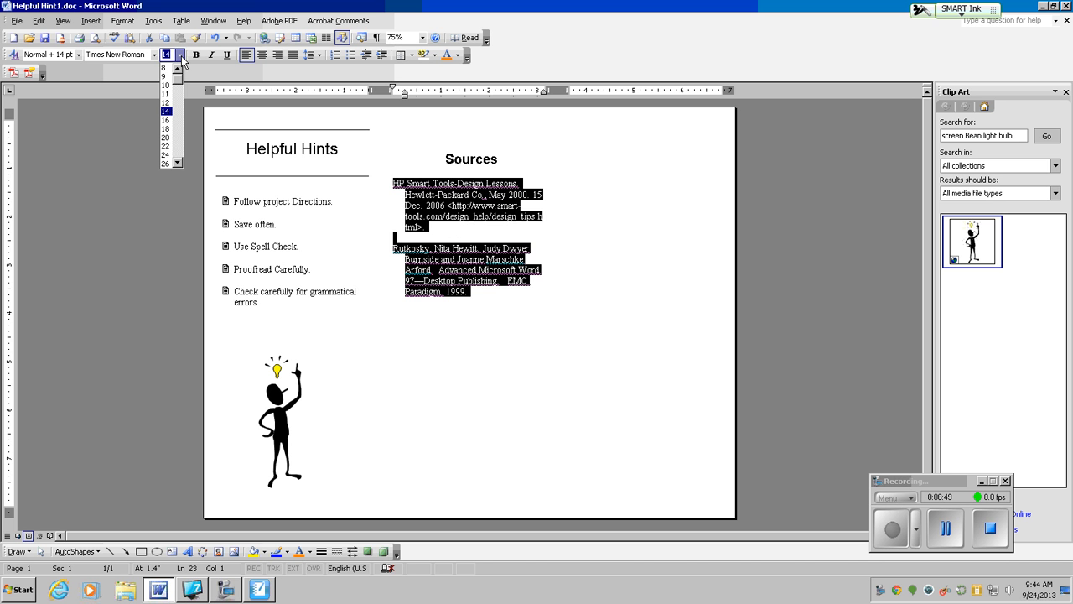
{"action": "left_click", "coordinate": [170, 102]}
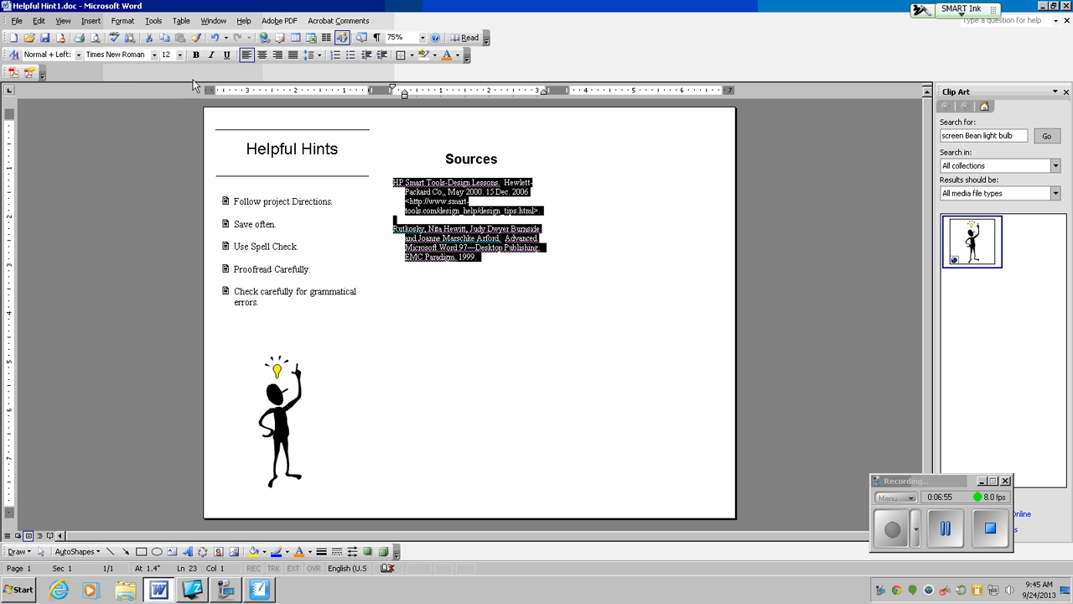
{"action": "left_click", "coordinate": [496, 269]}
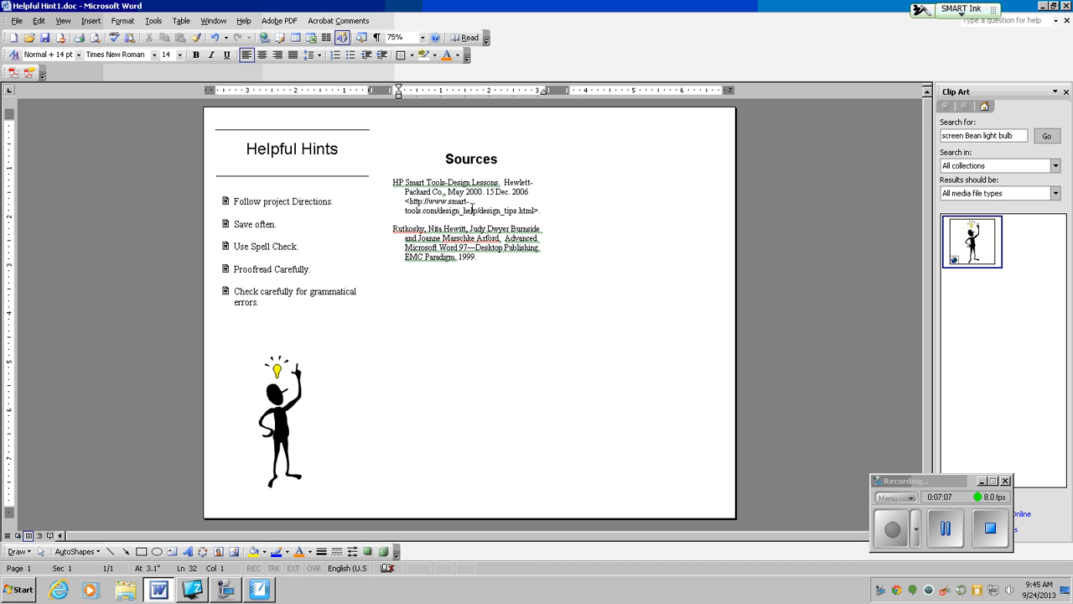
- Check the diamond row on the sample in SMART Notebook, and add blank lines below the citations in the Word document
{"action": "mouse_move", "coordinate": [472, 257]}
{"action": "left_click", "coordinate": [259, 589]}
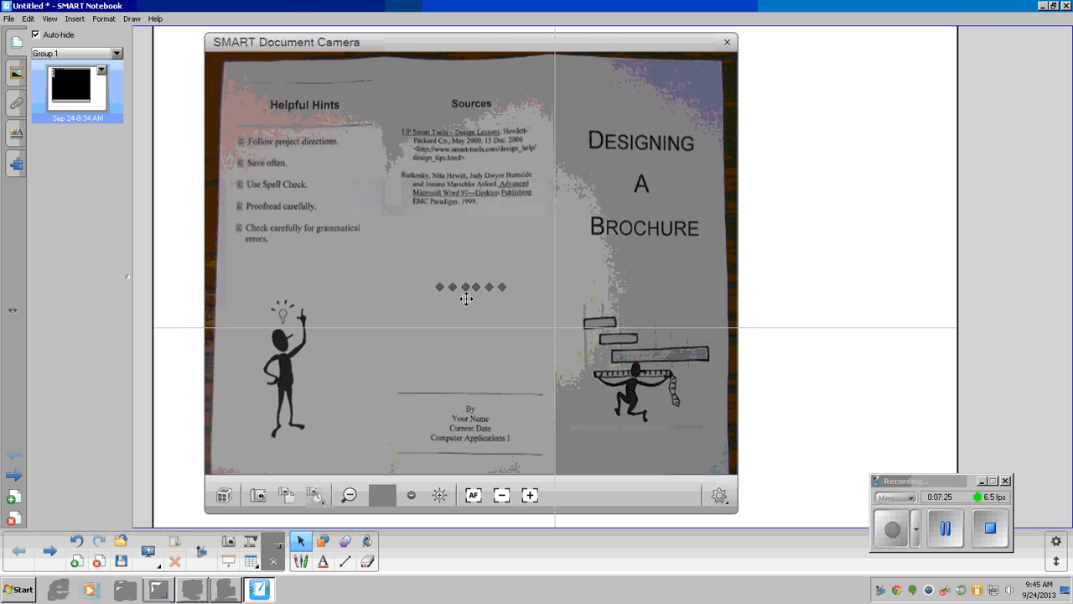
{"action": "left_click", "coordinate": [159, 590]}
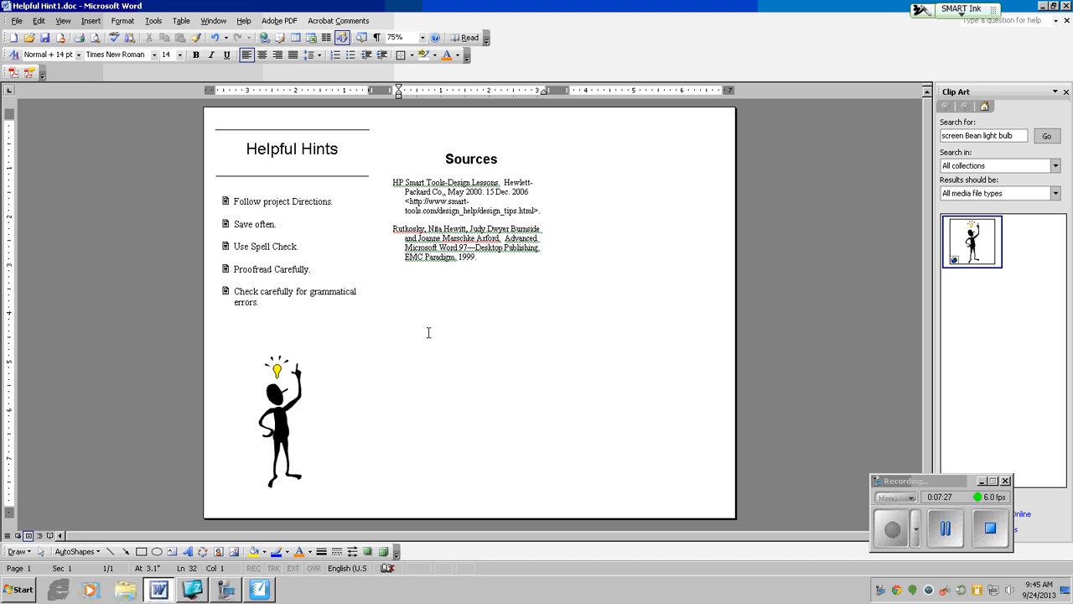
{"action": "key", "text": "Return"}
{"action": "key", "text": "Return"}
{"action": "key", "text": "Return"}
{"action": "key", "text": "Return"}
{"action": "key", "text": "Return"}
- Insert the nested diamond symbol, Wingdings 2 character code 179, on the blank line below the citations
{"action": "left_click", "coordinate": [91, 20]}
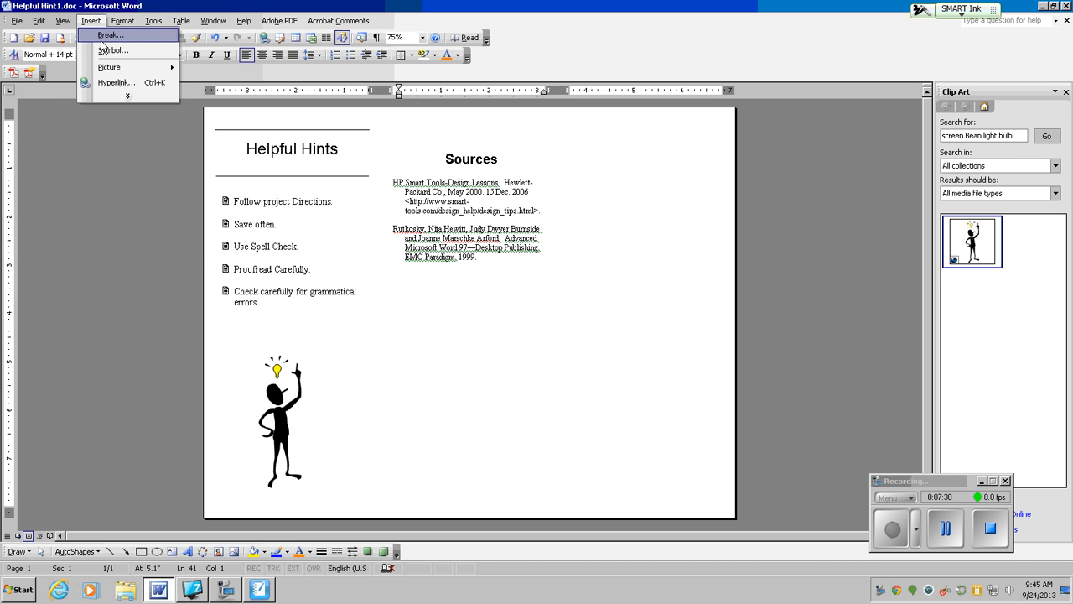
{"action": "left_click", "coordinate": [106, 52]}
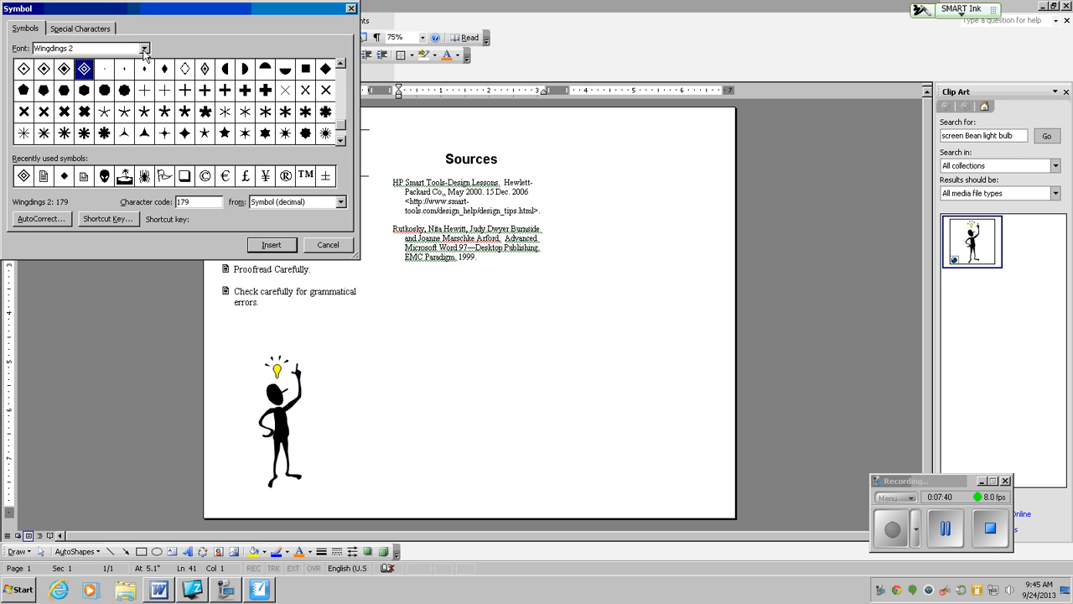
{"action": "left_click", "coordinate": [144, 49]}
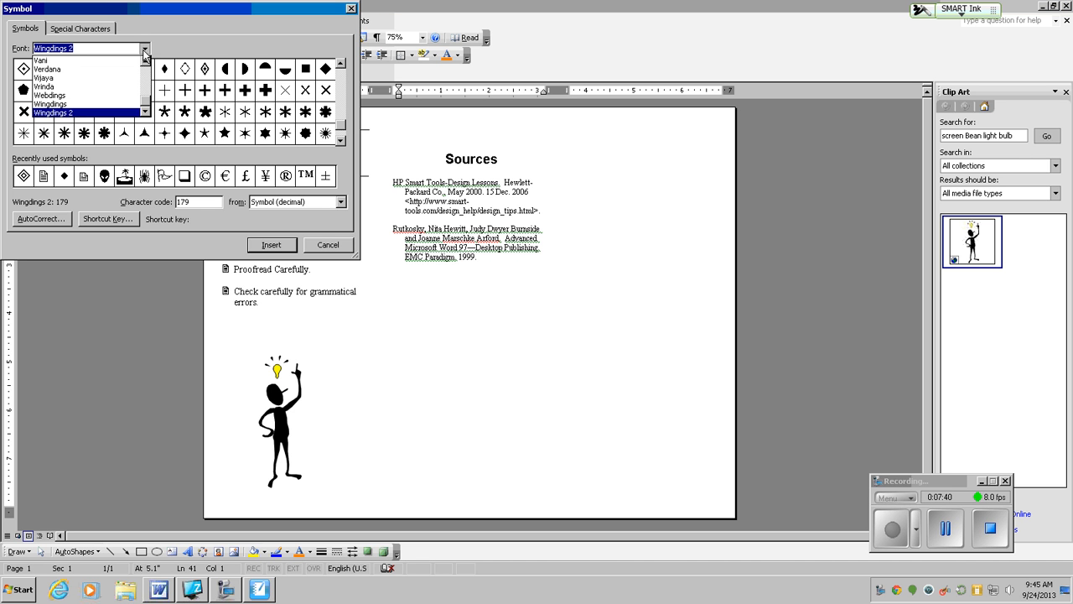
{"action": "left_click", "coordinate": [61, 113]}
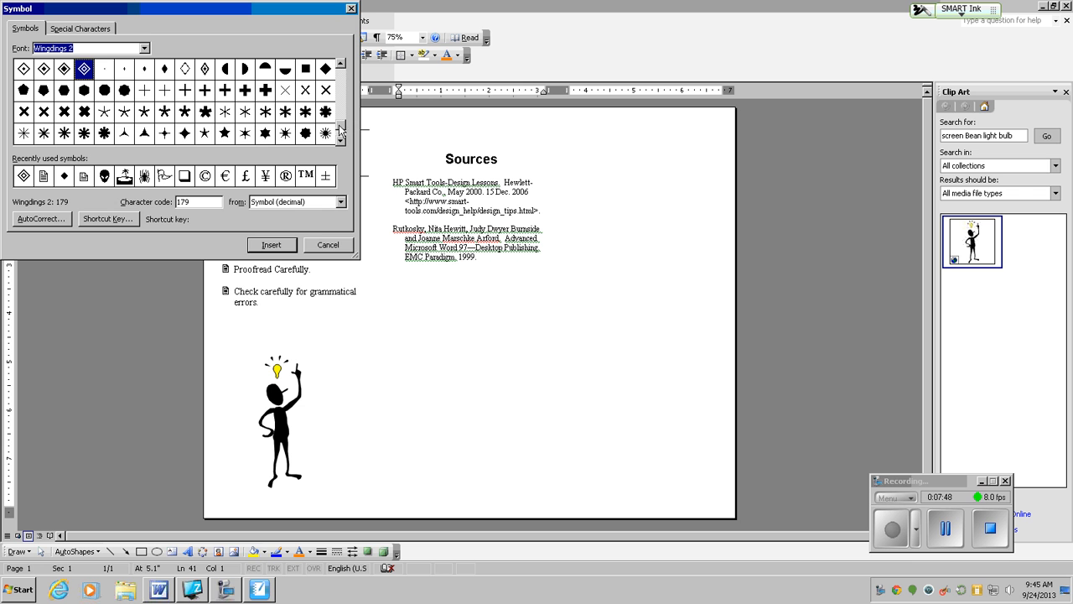
{"action": "mouse_move", "coordinate": [340, 125]}
{"action": "left_mouse_down"}
{"action": "mouse_move", "coordinate": [341, 72]}
{"action": "mouse_move", "coordinate": [341, 139]}
{"action": "mouse_move", "coordinate": [341, 130]}
{"action": "left_mouse_up"}
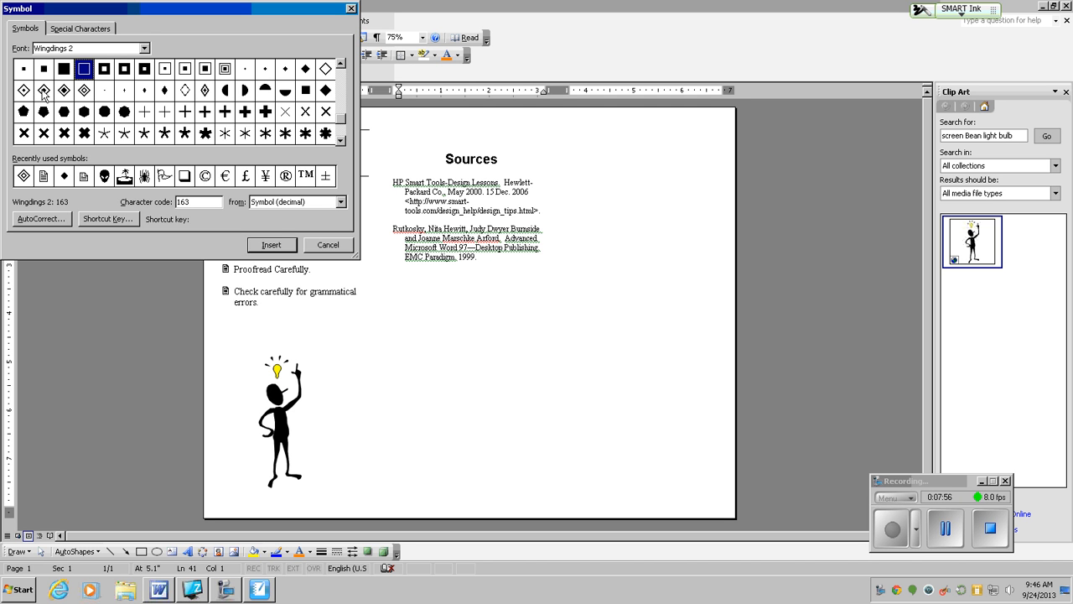
{"action": "left_click", "coordinate": [80, 92]}
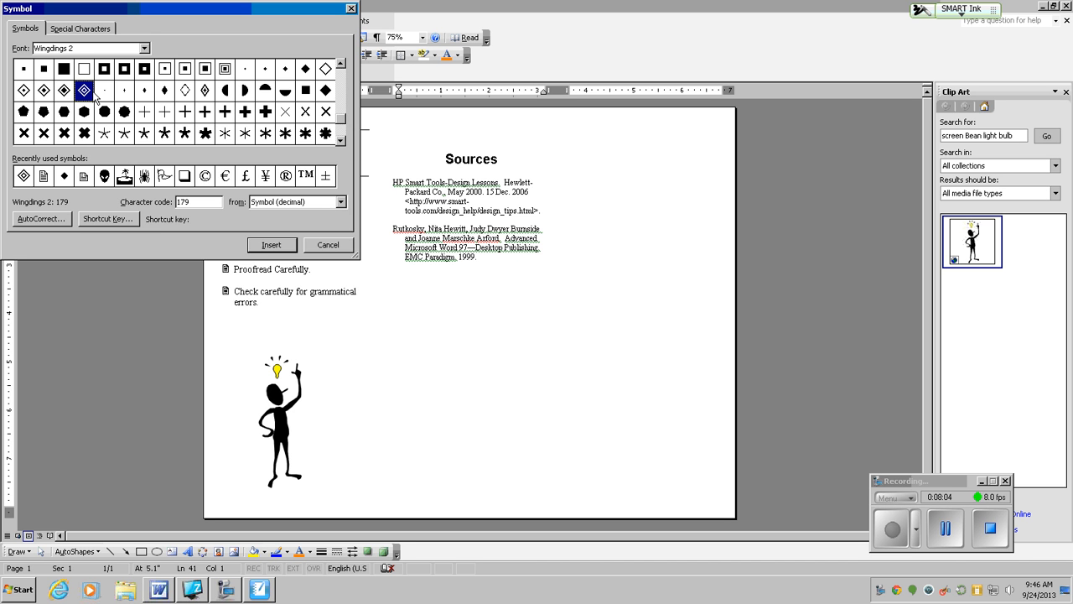
{"action": "left_click", "coordinate": [268, 245]}
- Move the Symbol dialog clear of the second column, and add five more of the same diamond to make a row of six
{"action": "left_click_drag", "start_coordinate": [226, 12], "coordinate": [516, 260]}
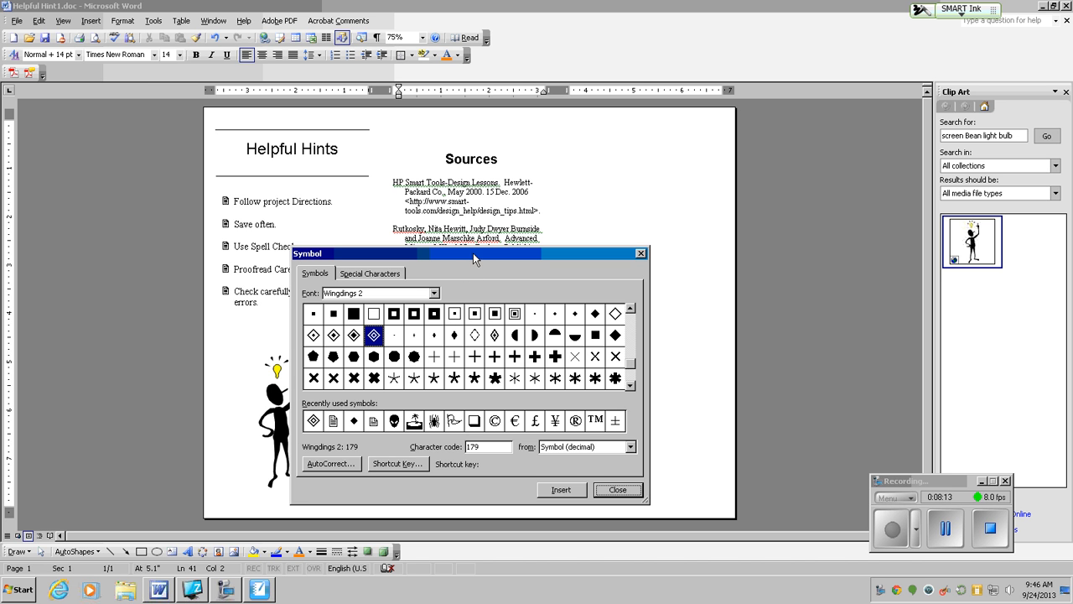
{"action": "left_click_drag", "start_coordinate": [473, 253], "coordinate": [208, 21]}
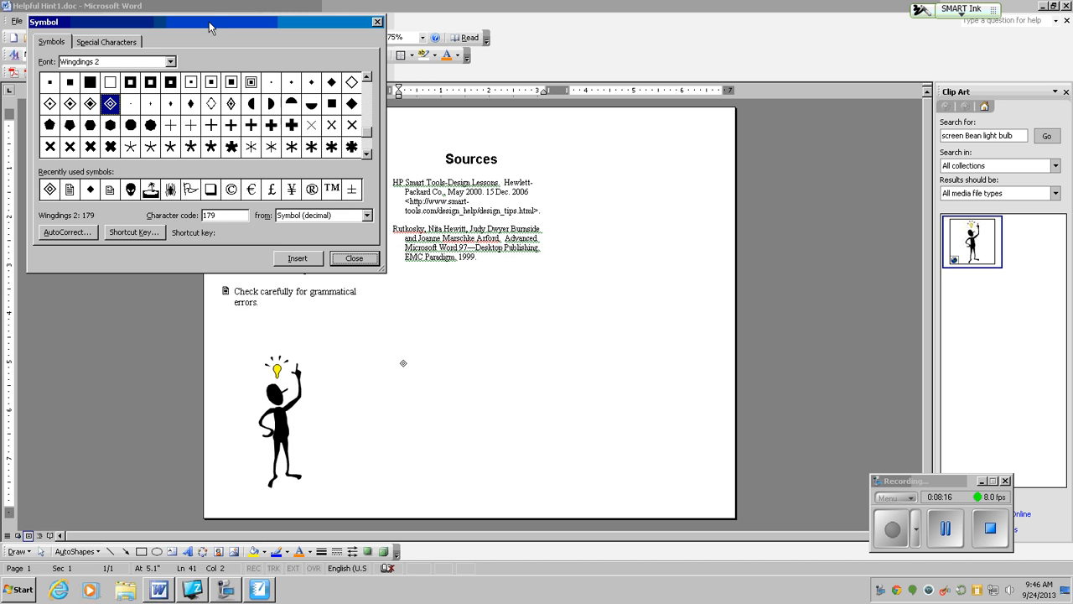
{"action": "left_click", "coordinate": [312, 261]}
{"action": "left_click", "coordinate": [311, 260]}
{"action": "left_click", "coordinate": [316, 260]}
{"action": "left_click", "coordinate": [316, 261]}
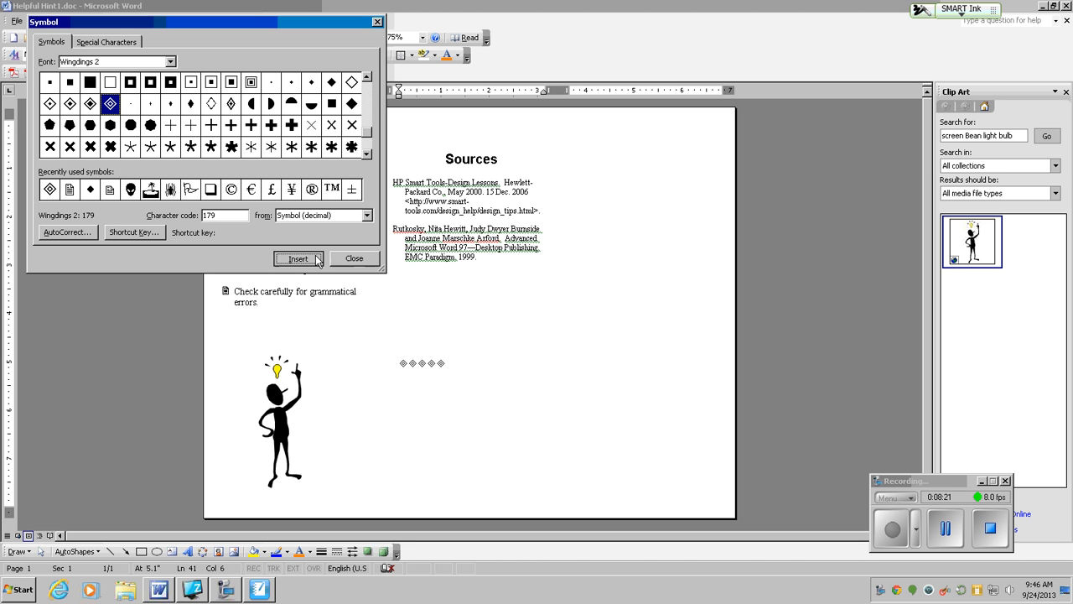
{"action": "left_click", "coordinate": [316, 261]}
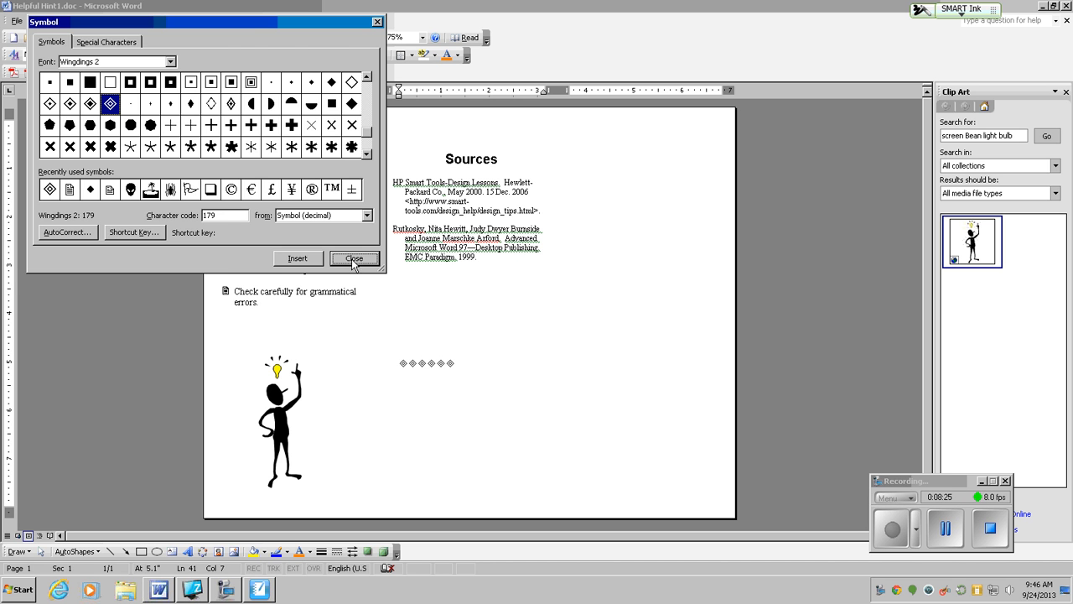
{"action": "left_click", "coordinate": [354, 258]}
- Format the diamond row as 20 pt bold and centered, and place the cursor on the line below it
{"action": "left_click_drag", "start_coordinate": [461, 365], "coordinate": [399, 365]}
{"action": "left_click", "coordinate": [180, 55]}
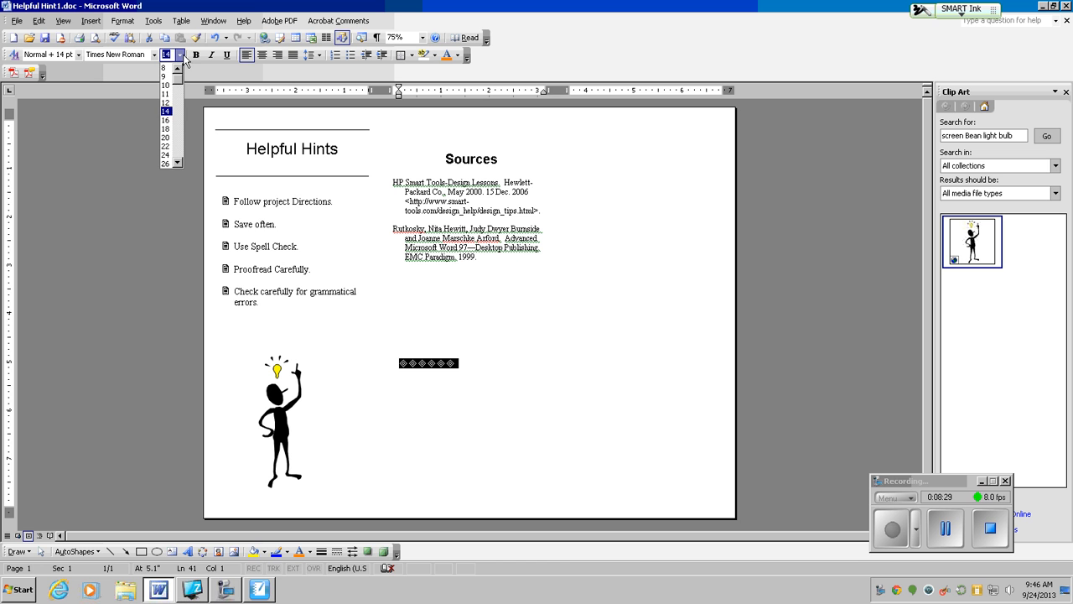
{"action": "left_click", "coordinate": [167, 138]}
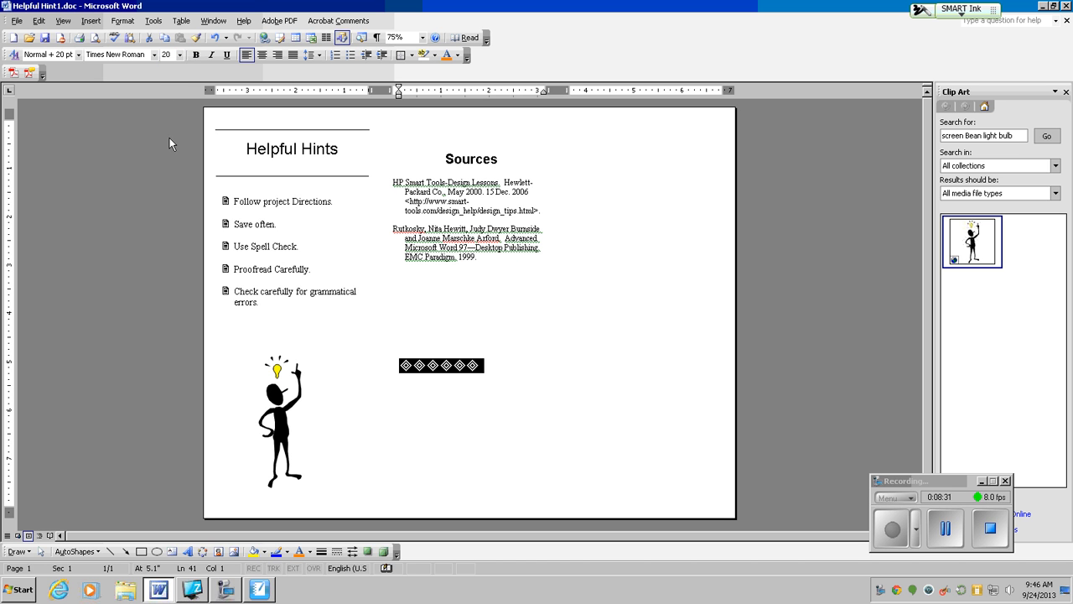
{"action": "left_click", "coordinate": [198, 56]}
{"action": "left_click", "coordinate": [268, 56]}
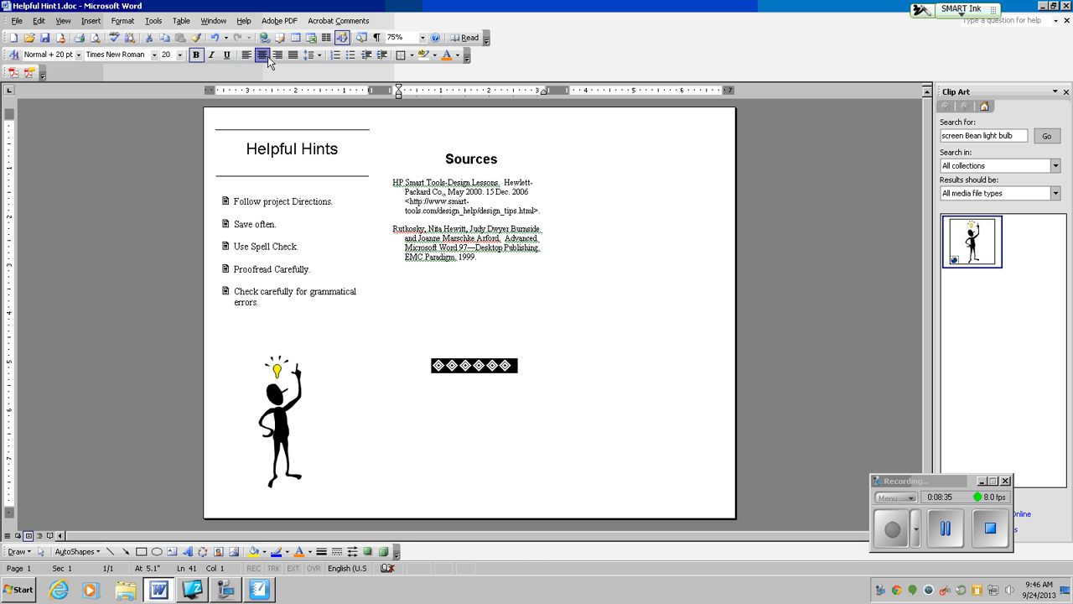
{"action": "left_click", "coordinate": [488, 390]}
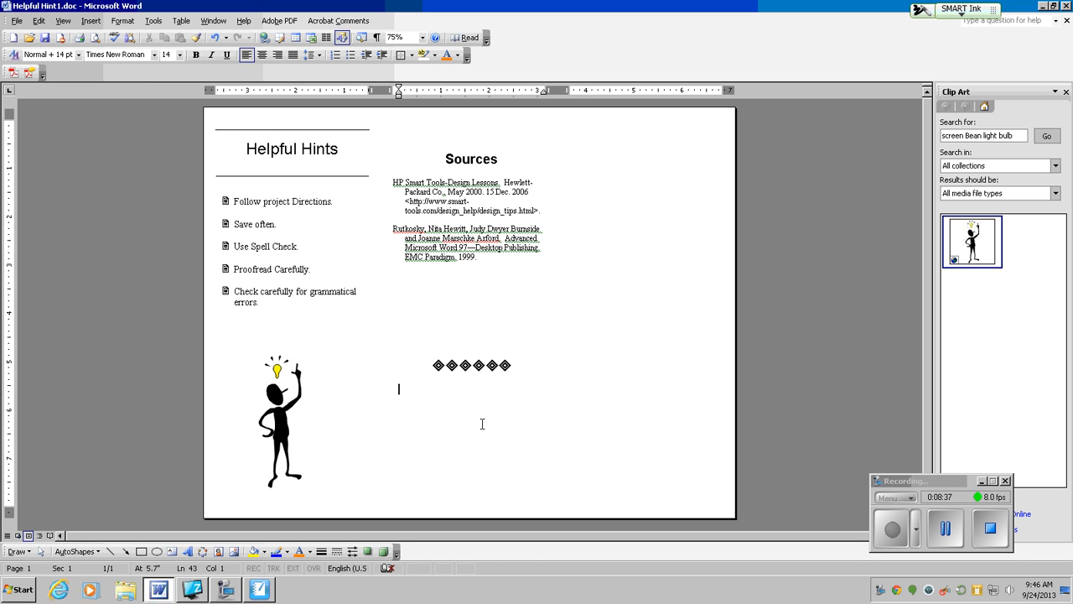